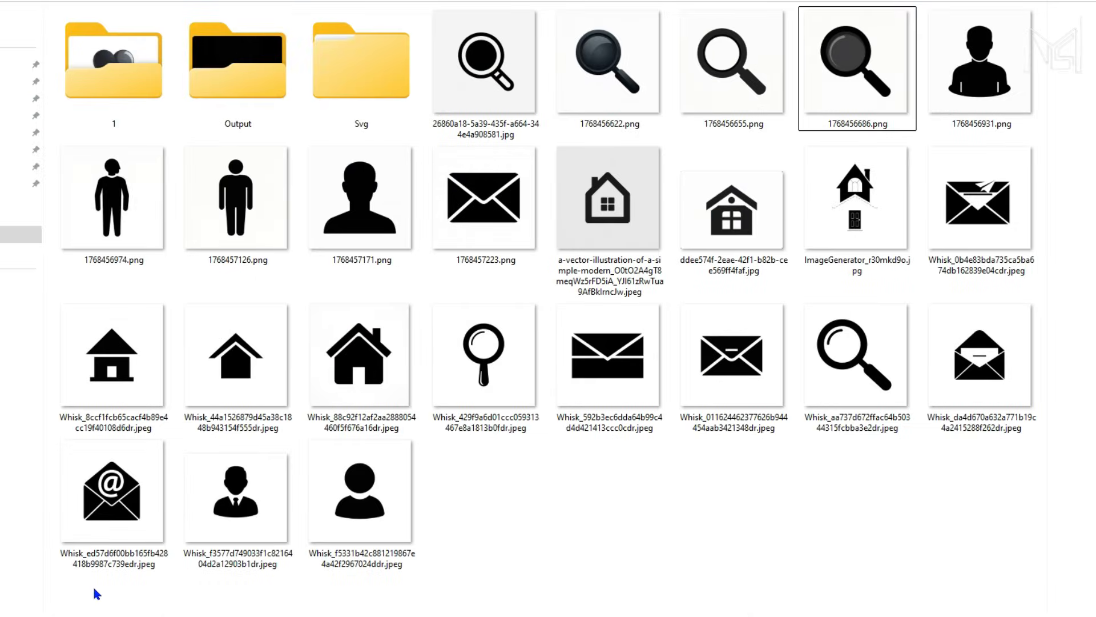
- Look over the icon images in the Icon Design folder and the open Bundle_3.ai document in Illustrator
{"action": "left_click_drag", "start_coordinate": [94, 588], "coordinate": [969, 81]}
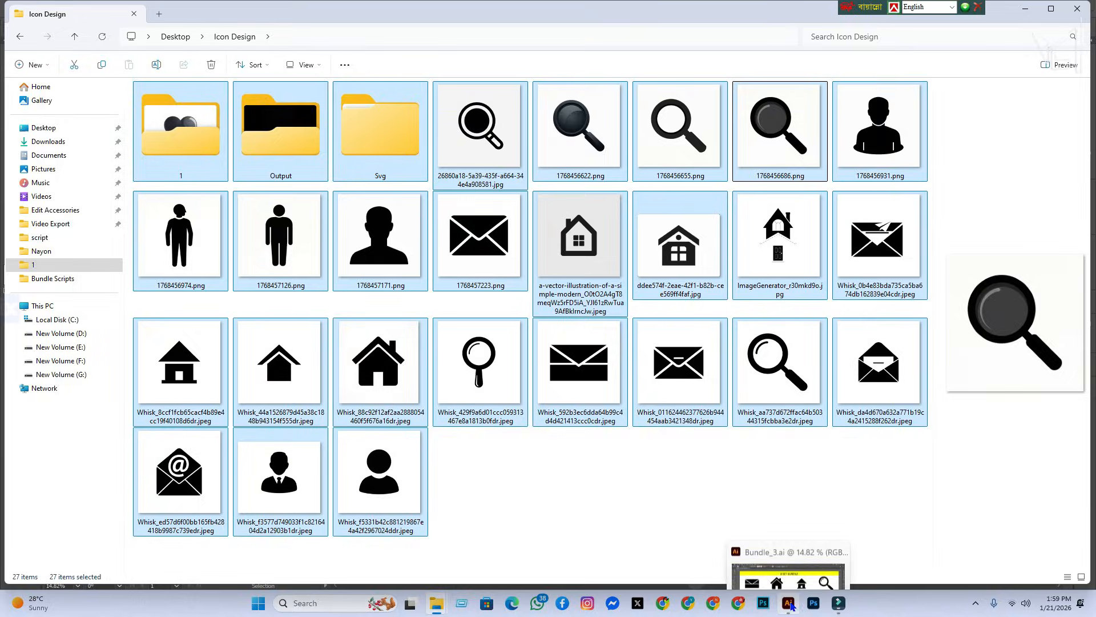
{"action": "left_click", "coordinate": [790, 604]}
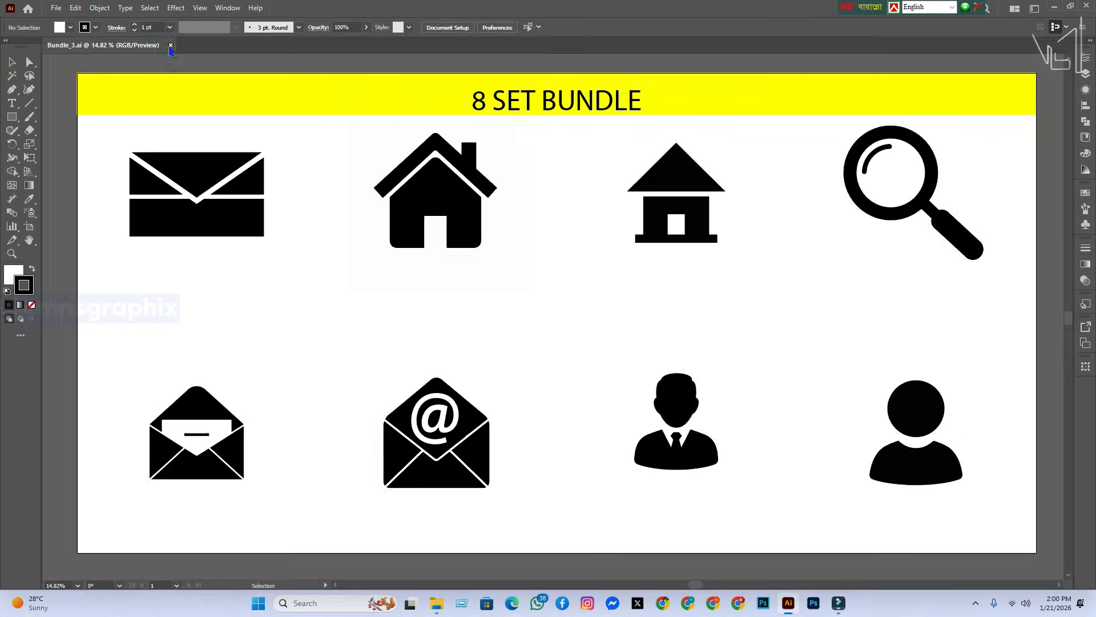
{"action": "left_click", "coordinate": [114, 4]}
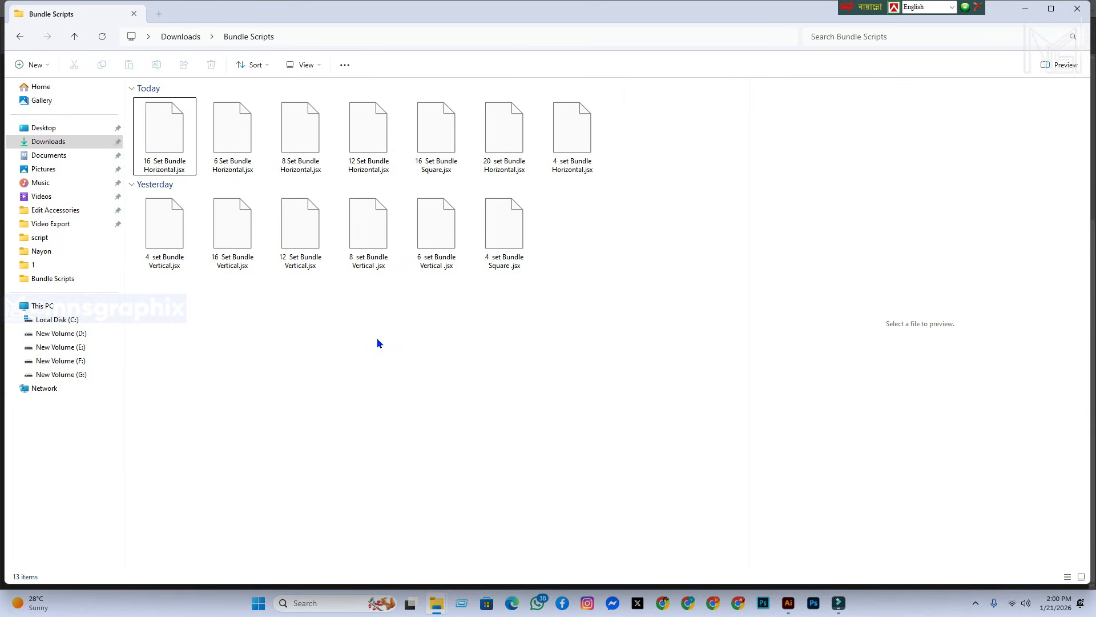
- Enlarge the file thumbnails in the Bundle Scripts folder and review the horizontal, vertical and square bundle scripts
{"action": "left_click_drag", "start_coordinate": [182, 291], "coordinate": [574, 153]}
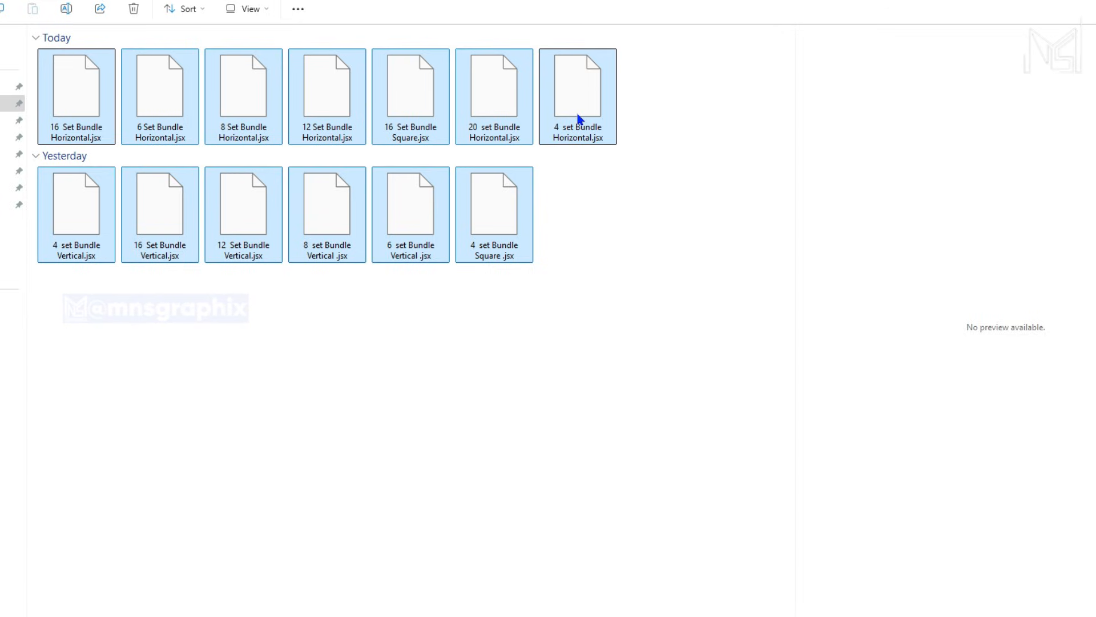
{"action": "left_click", "coordinate": [167, 315]}
{"action": "scroll", "coordinate": [165, 311], "scroll_direction": "up", "scroll_amount": 4, "text": "ctrl"}
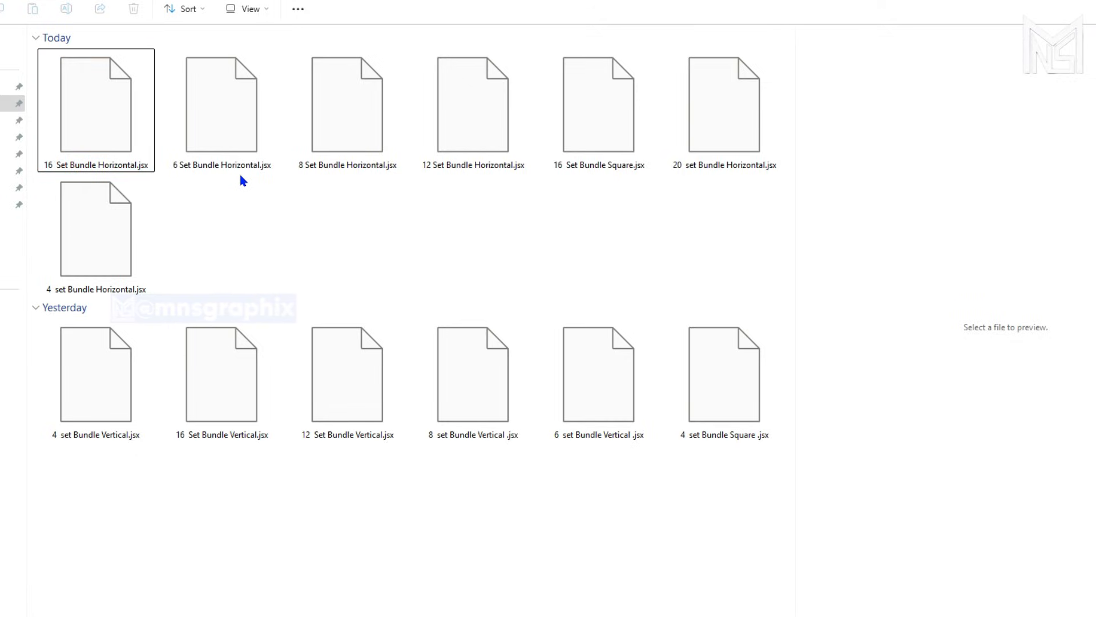
{"action": "left_click", "coordinate": [658, 189]}
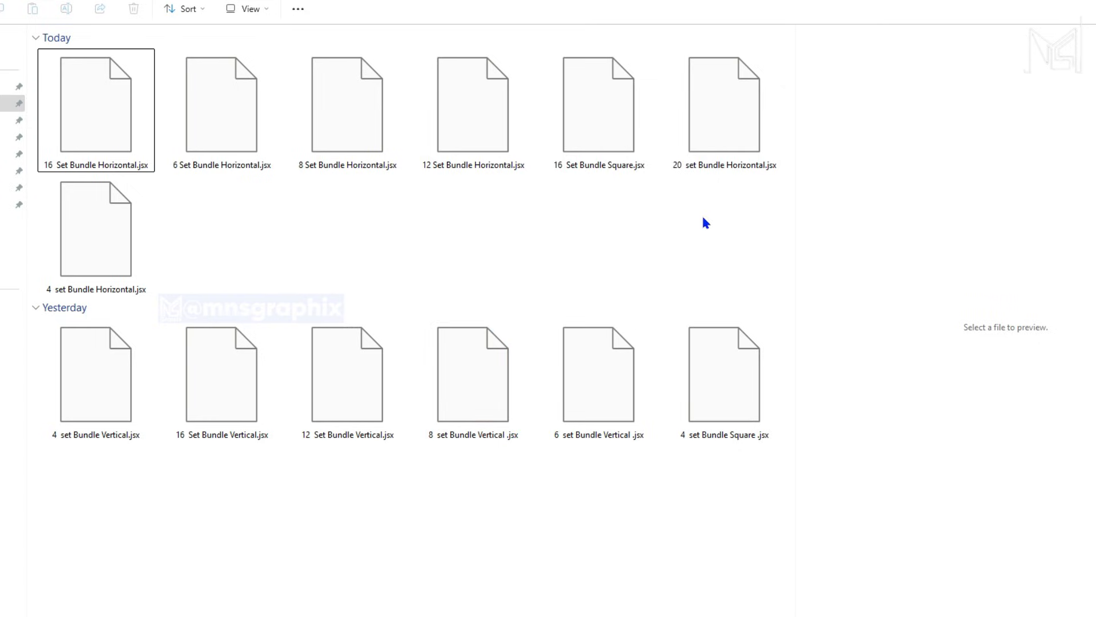
{"action": "left_click_drag", "start_coordinate": [701, 215], "coordinate": [105, 139]}
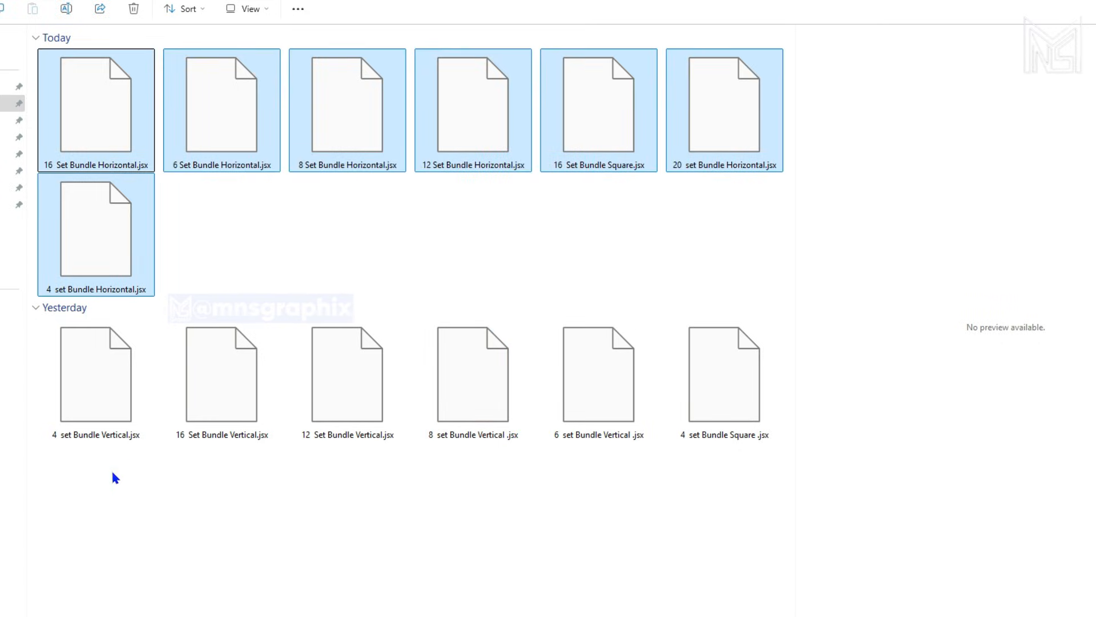
{"action": "left_click_drag", "start_coordinate": [110, 471], "coordinate": [708, 417]}
{"action": "left_click", "coordinate": [707, 502]}
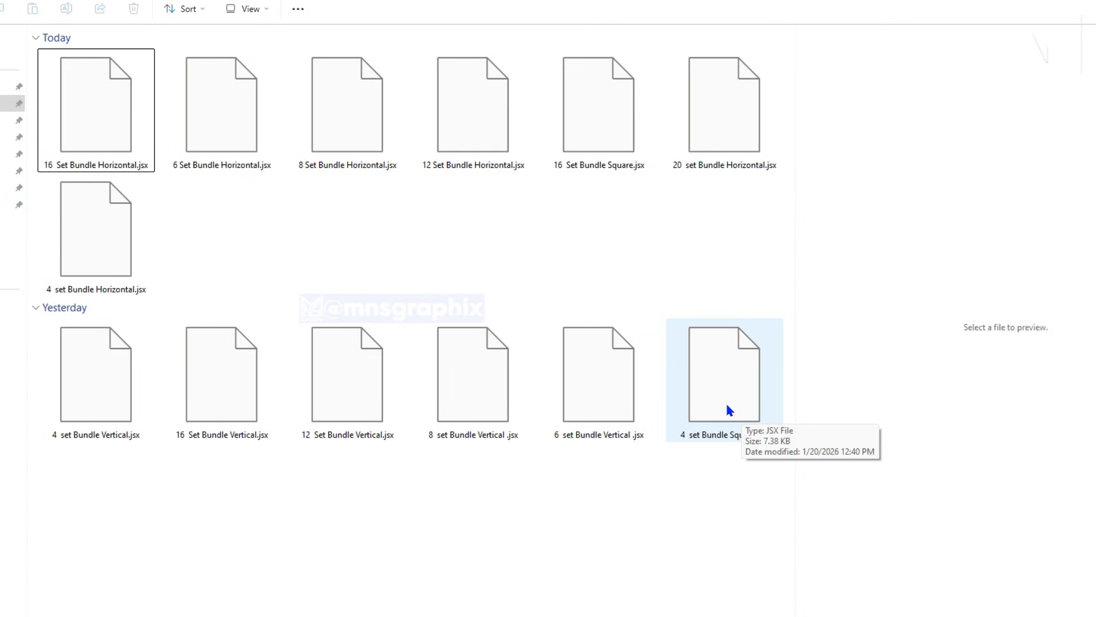
- Run the "4 set Bundle Square .jsx" script from the Bundle Scripts folder in Illustrator and allow it to continue
{"action": "left_click_drag", "start_coordinate": [723, 394], "coordinate": [794, 583]}
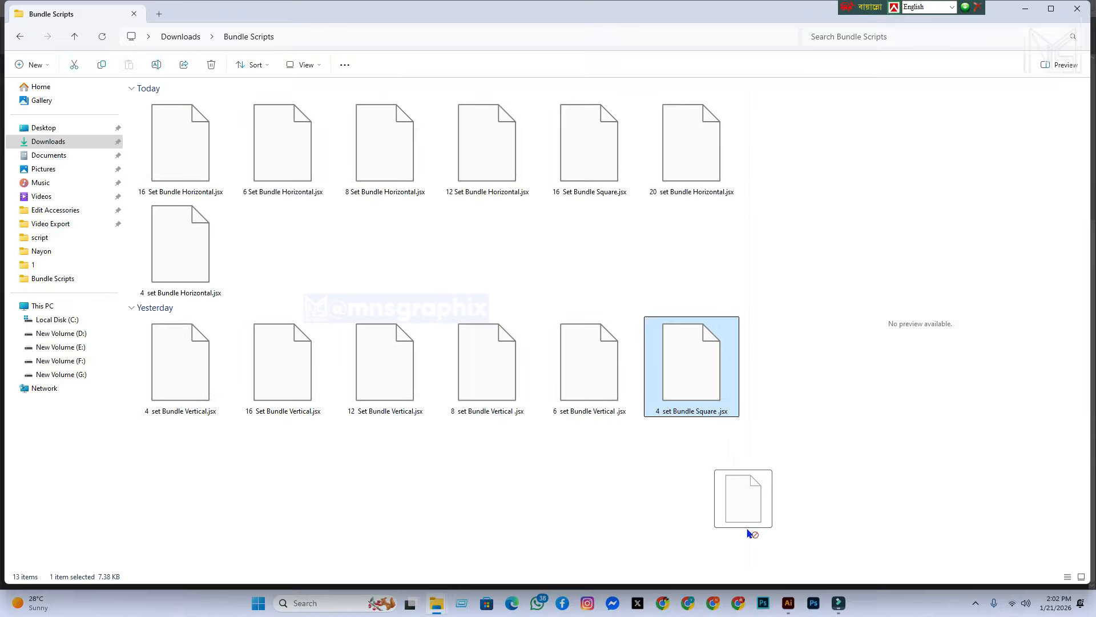
{"action": "left_click_drag", "start_coordinate": [748, 532], "coordinate": [761, 425]}
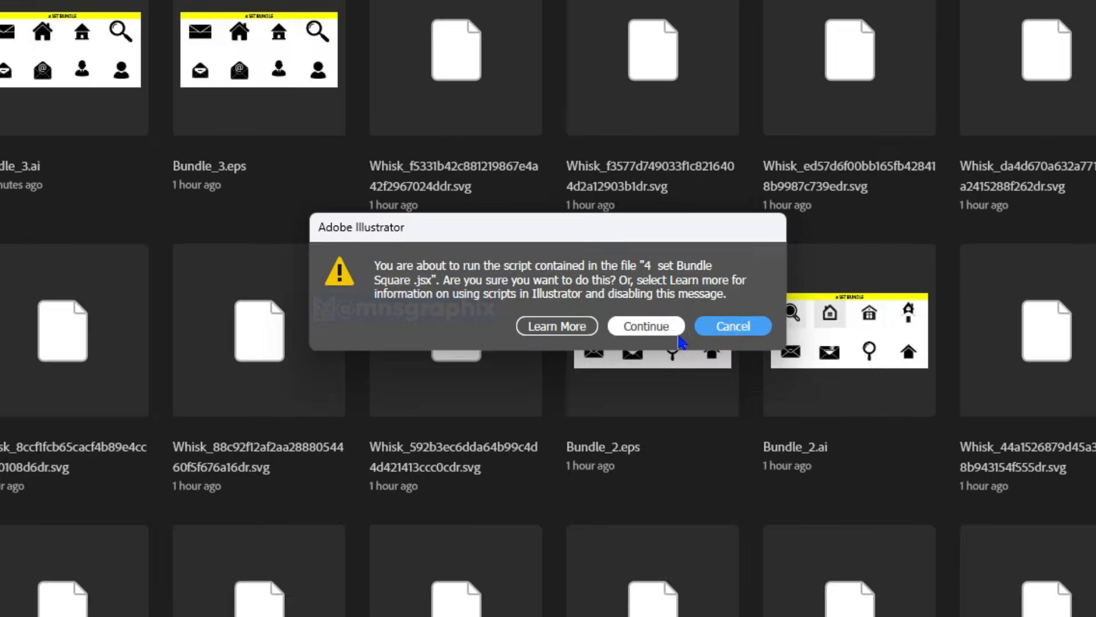
{"action": "left_click", "coordinate": [624, 323]}
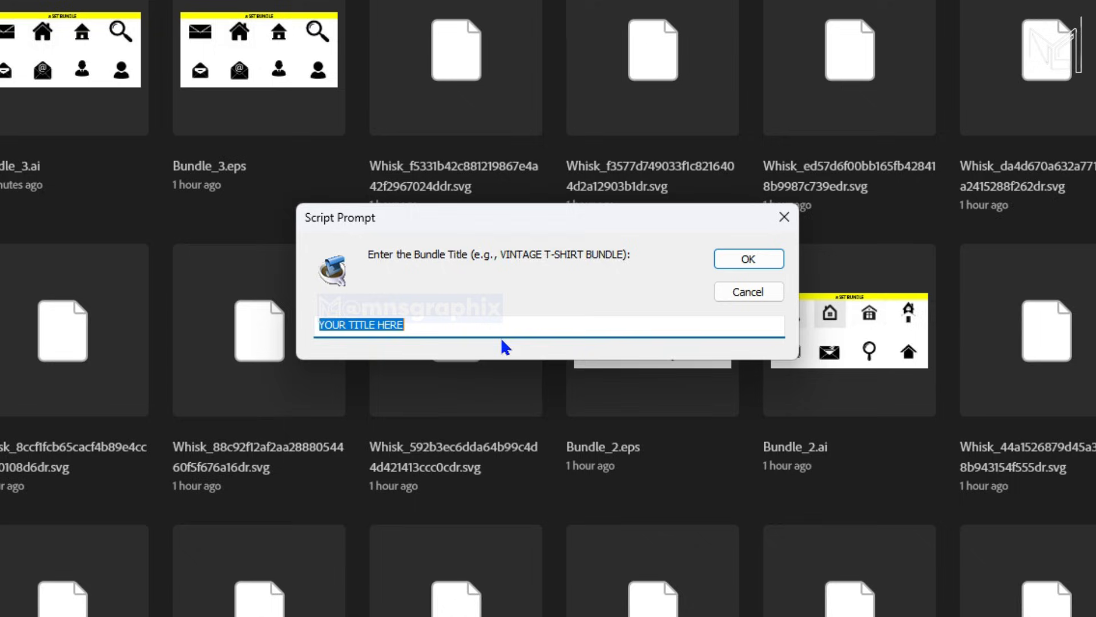
- Replace the placeholder bundle title with "Search Icon Set" and accept it
{"action": "left_click", "coordinate": [477, 325]}
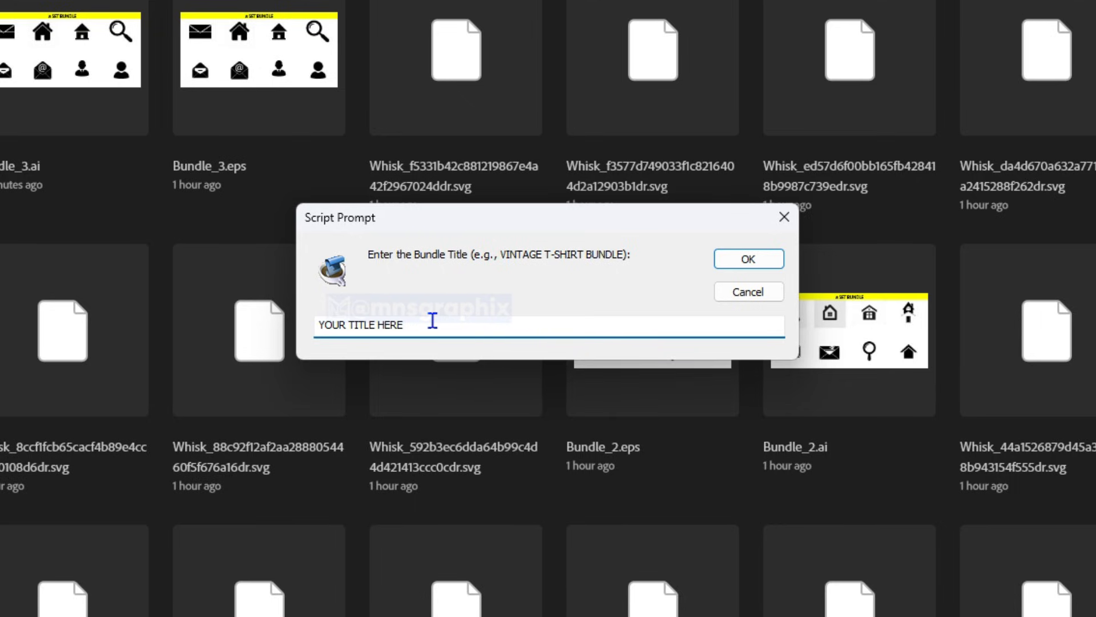
{"action": "key", "text": "ctrl+a"}
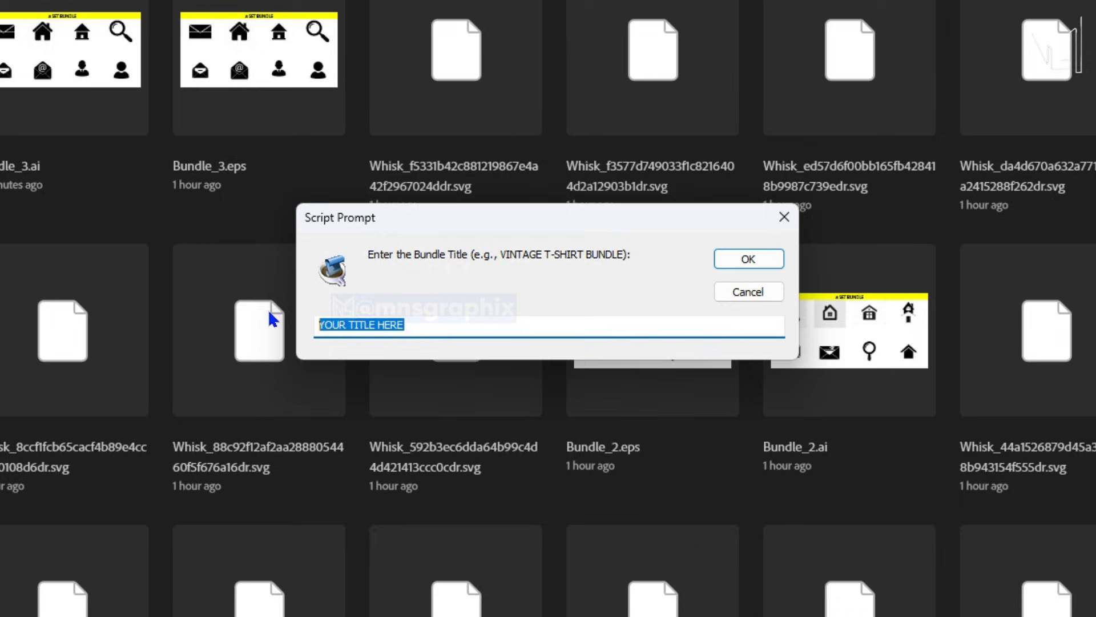
{"action": "type", "text": "Searc"}
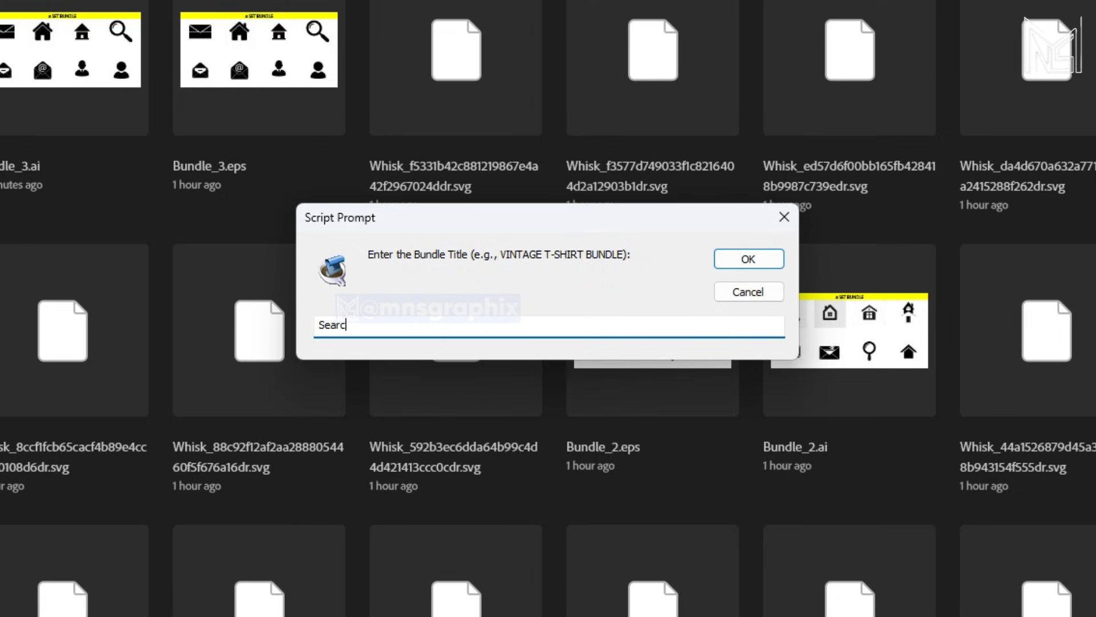
{"action": "type", "text": "h Icon Set"}
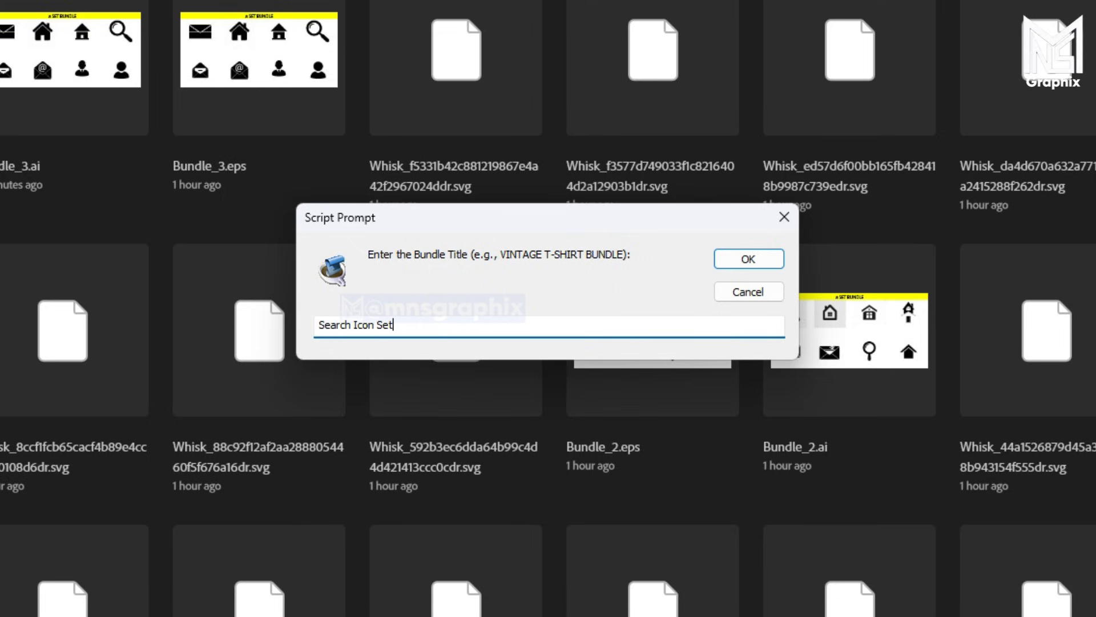
{"action": "left_click", "coordinate": [763, 263]}
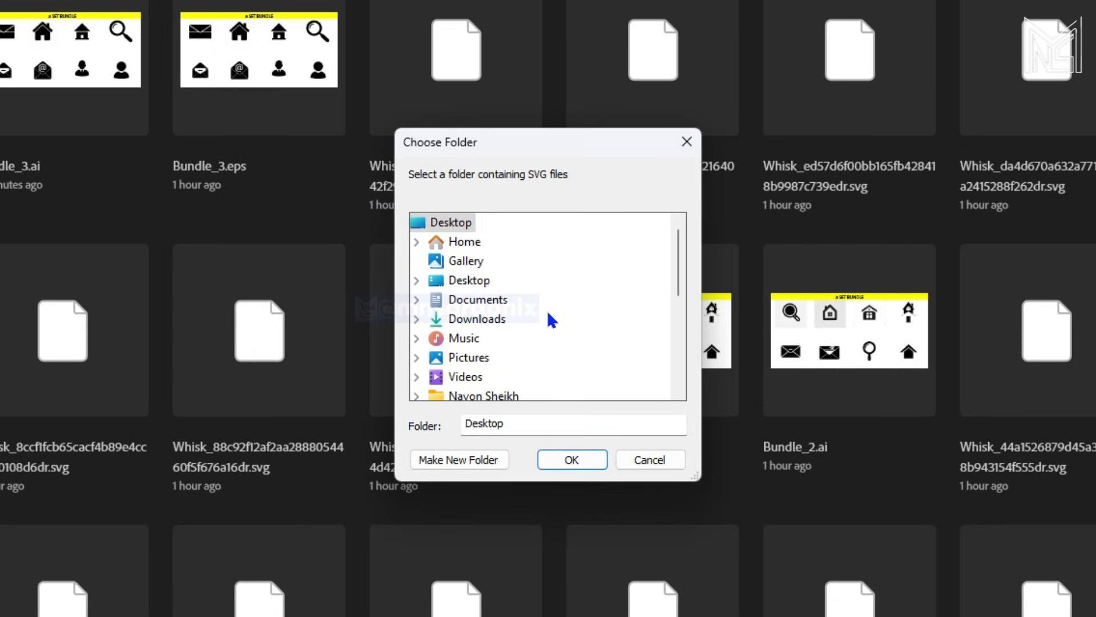
- Choose the Search Icon folder under Icon Design > Svg > 1 as the SVG source and dismiss the script's closing alert
{"action": "scroll", "coordinate": [548, 319], "scroll_direction": "down", "scroll_amount": 4}
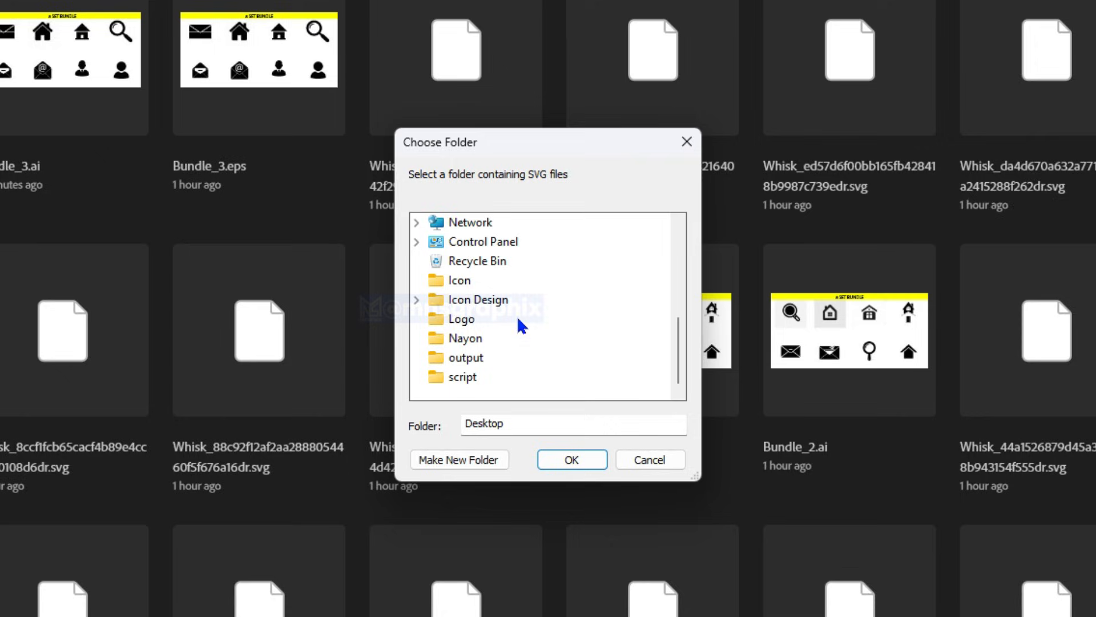
{"action": "left_click", "coordinate": [416, 299]}
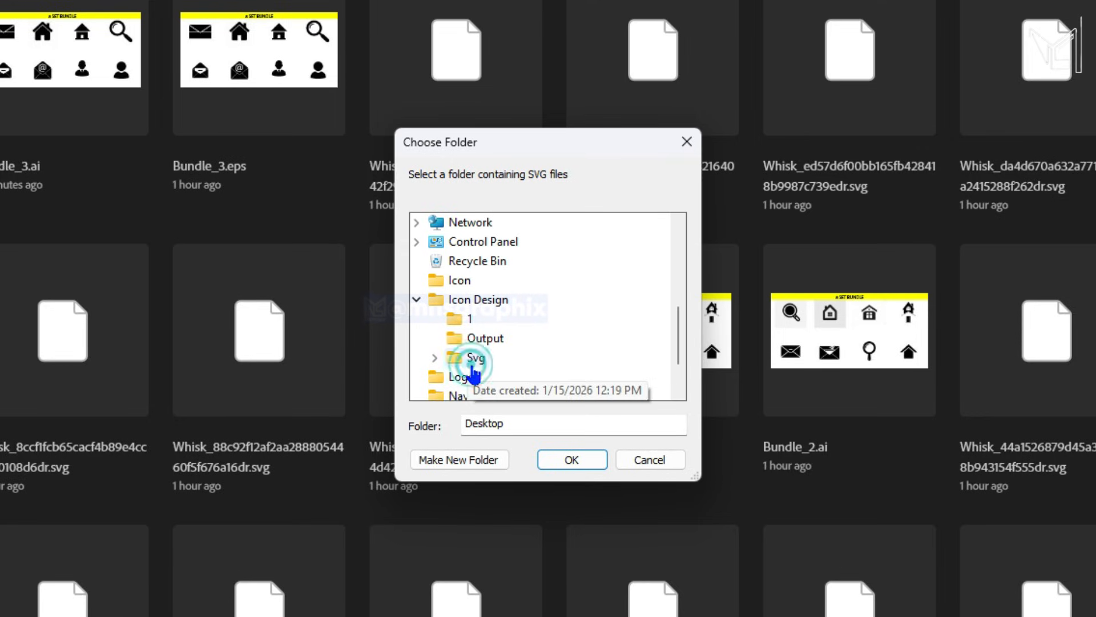
{"action": "left_click", "coordinate": [469, 359]}
{"action": "left_click", "coordinate": [513, 324]}
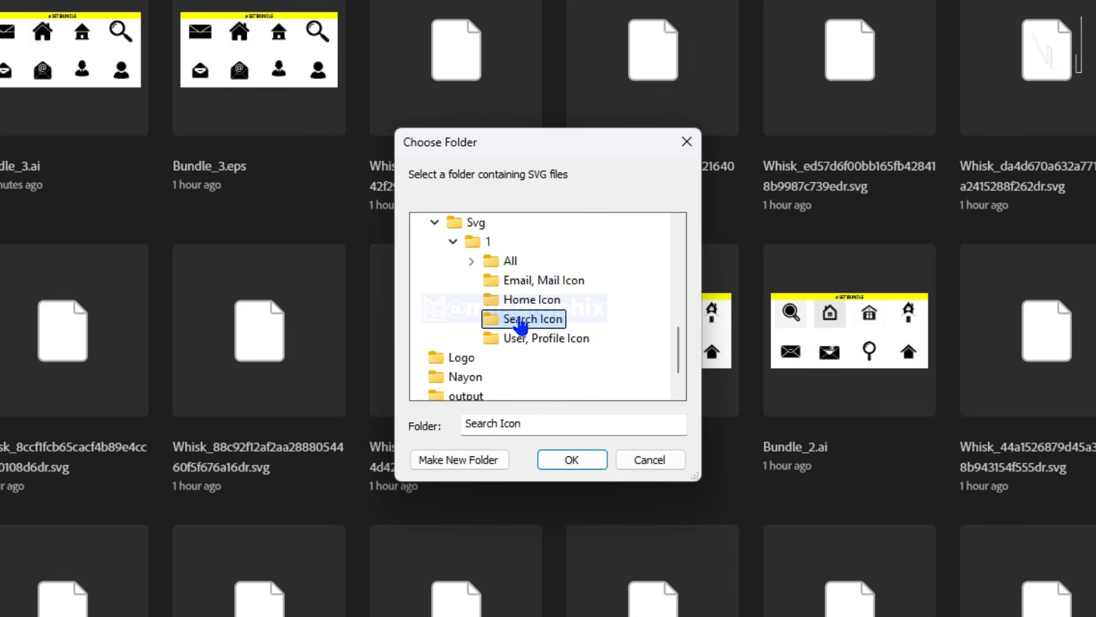
{"action": "left_click", "coordinate": [571, 461]}
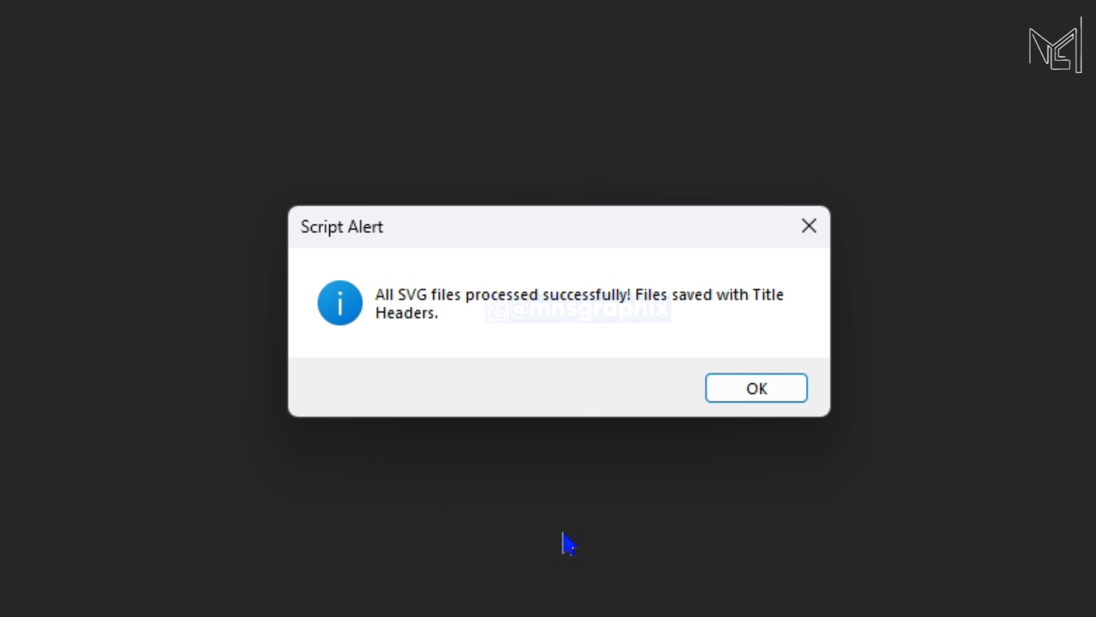
{"action": "left_click", "coordinate": [766, 386]}
- Switch to File Explorer, open Icon Design > Svg > 1 > Search Icon and enlarge the file icons to examine the output folders
{"action": "mouse_move", "coordinate": [435, 610]}
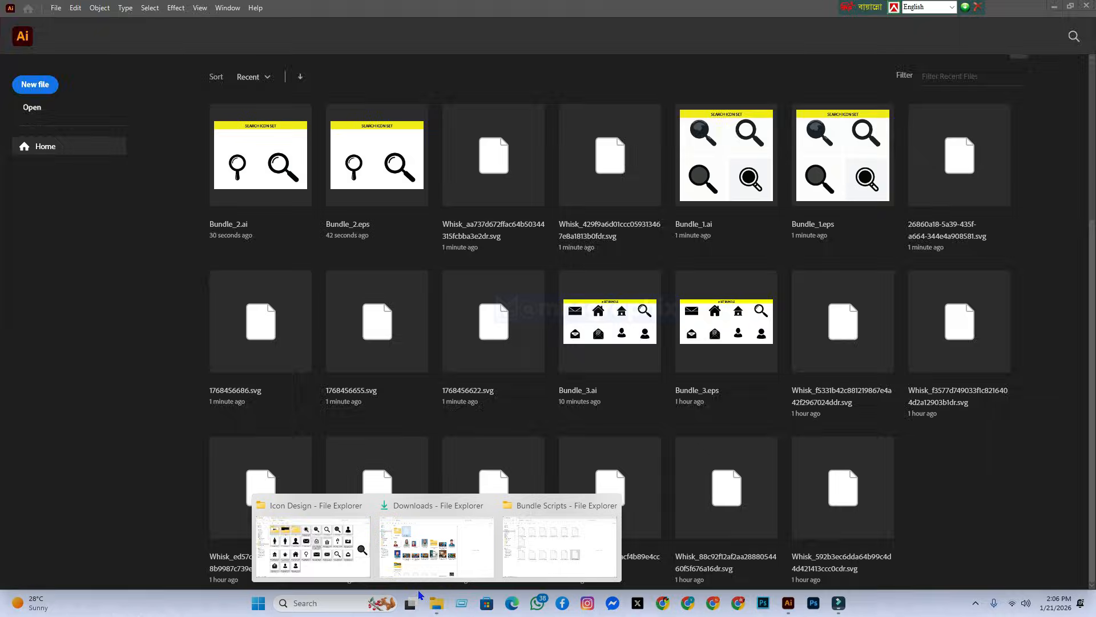
{"action": "left_click", "coordinate": [352, 537]}
{"action": "left_click", "coordinate": [365, 175]}
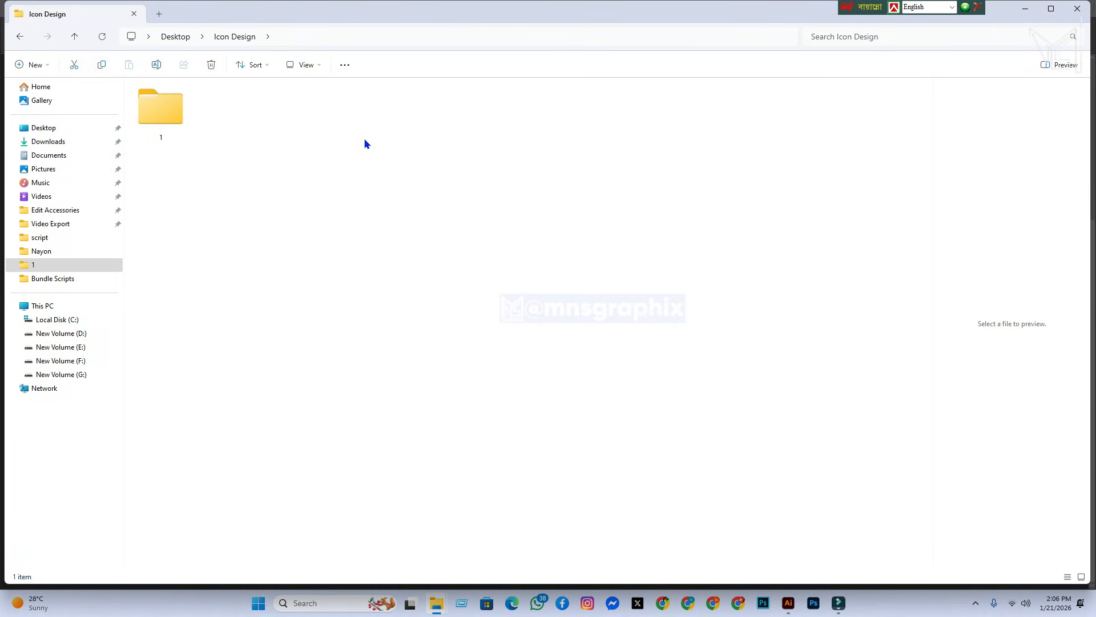
{"action": "left_click", "coordinate": [177, 105]}
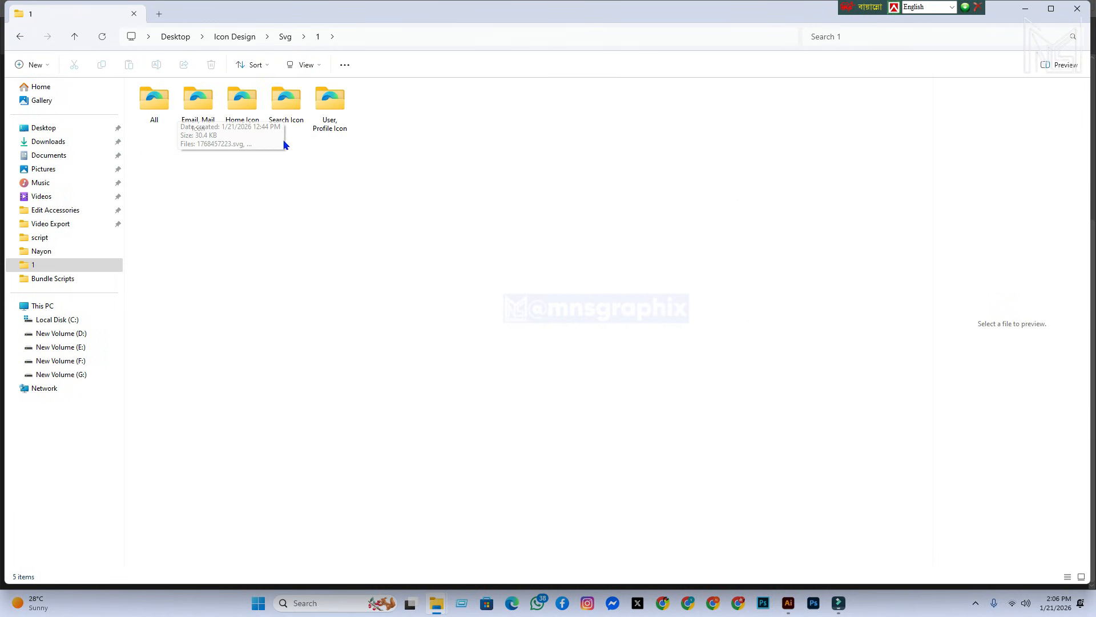
{"action": "double_click", "coordinate": [279, 109]}
{"action": "double_click", "coordinate": [277, 109]}
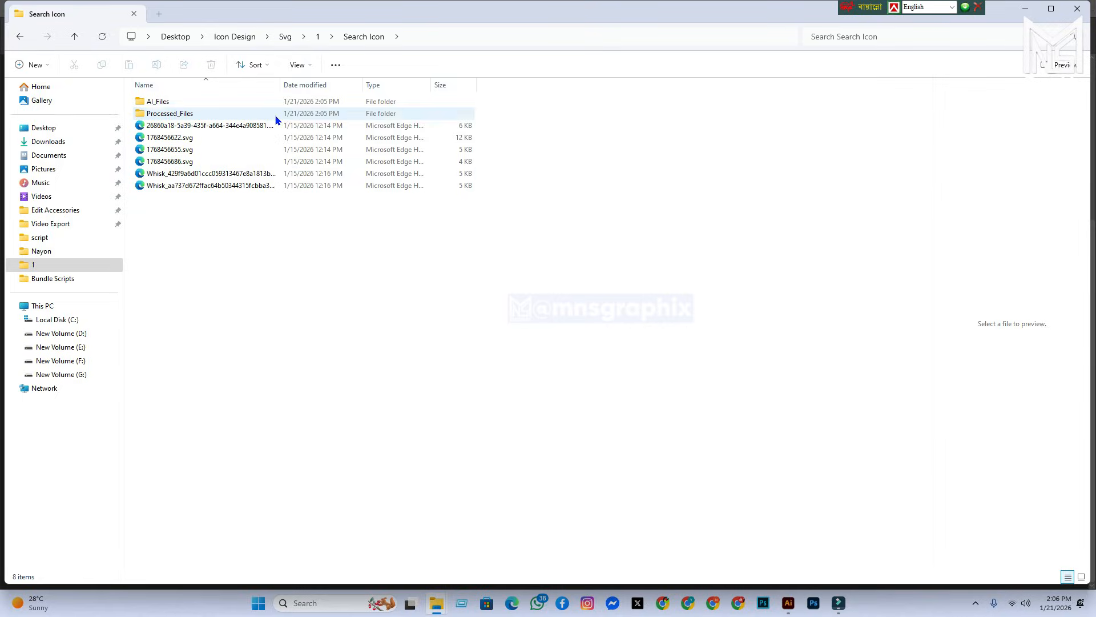
{"action": "scroll", "coordinate": [151, 193], "scroll_direction": "up", "scroll_amount": 4}
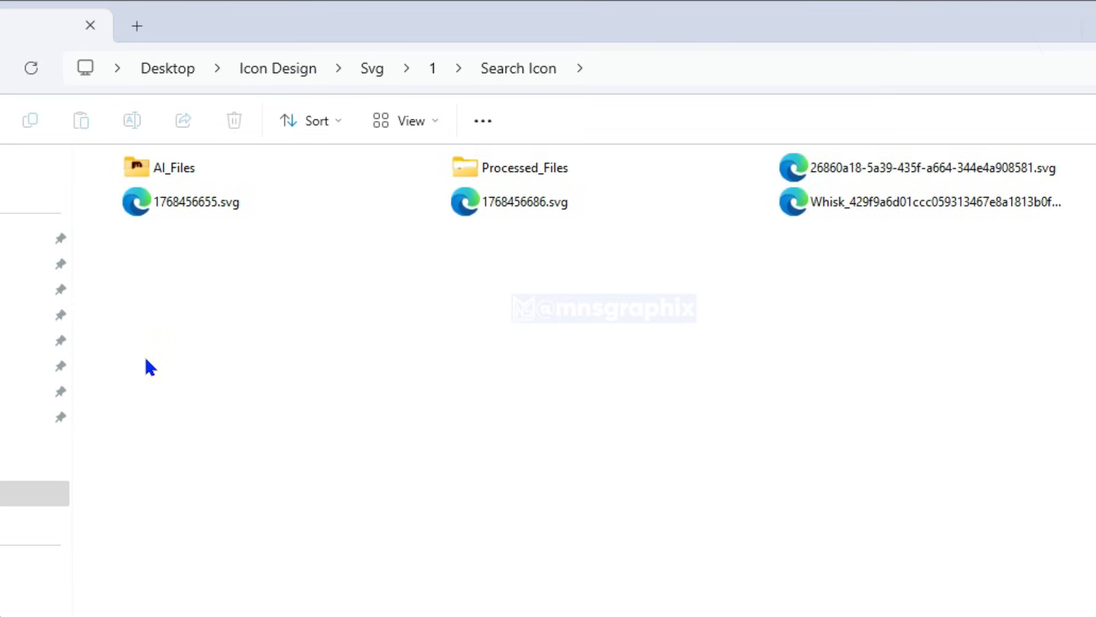
{"action": "scroll", "coordinate": [146, 359], "scroll_direction": "up", "scroll_amount": 1}
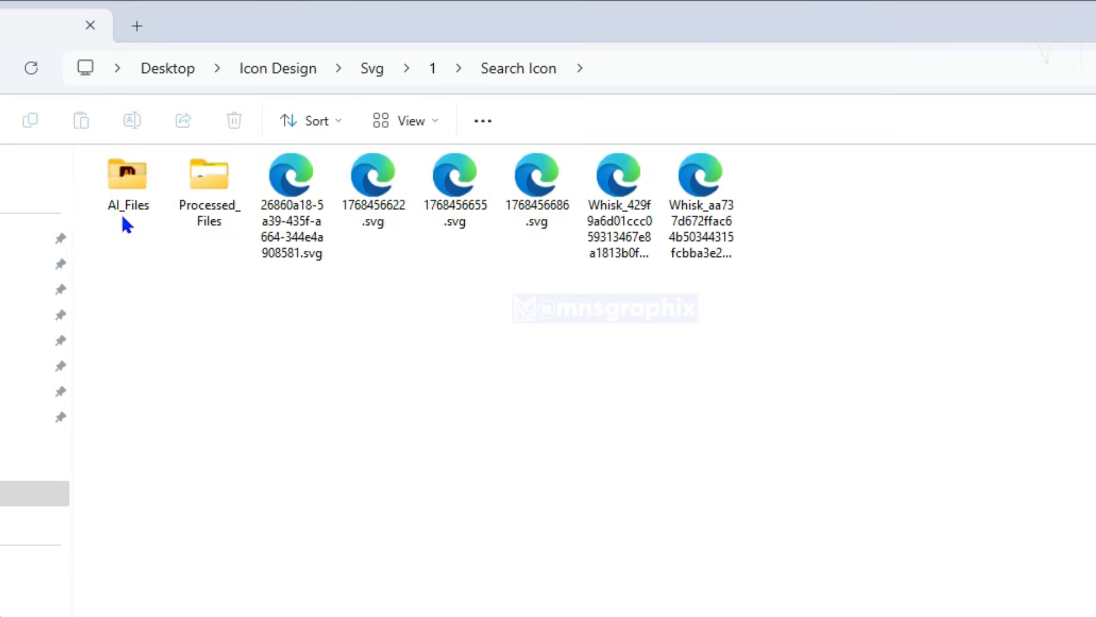
- Check the Illustrator bundle files in the AI_Files folder and return to the Search Icon folder
{"action": "mouse_move", "coordinate": [189, 203]}
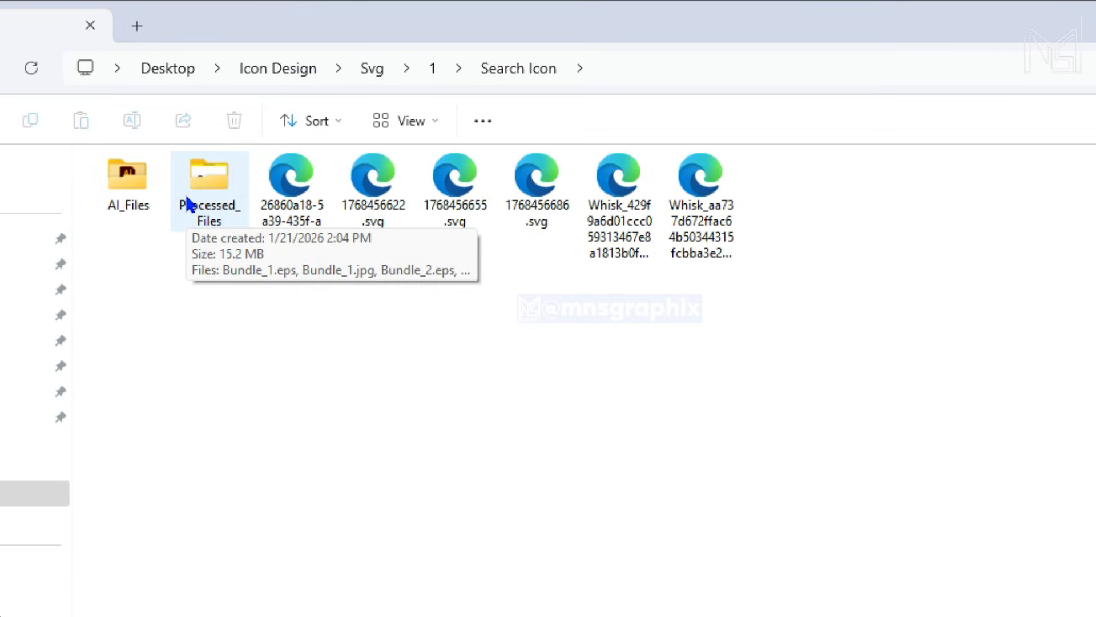
{"action": "double_click", "coordinate": [128, 183]}
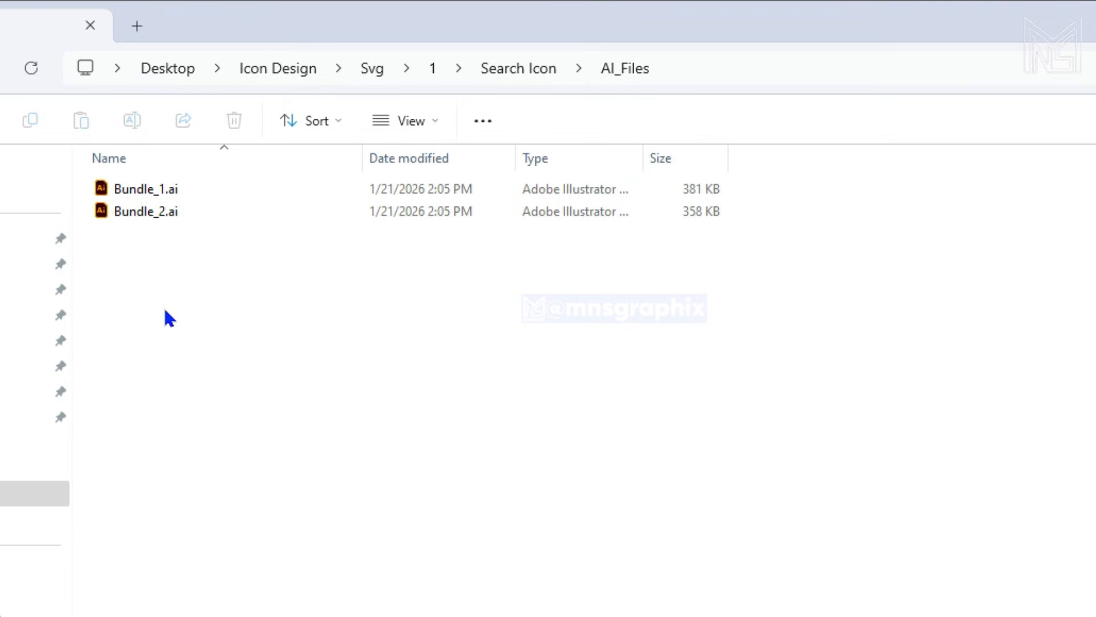
{"action": "left_click_drag", "start_coordinate": [136, 256], "coordinate": [154, 189]}
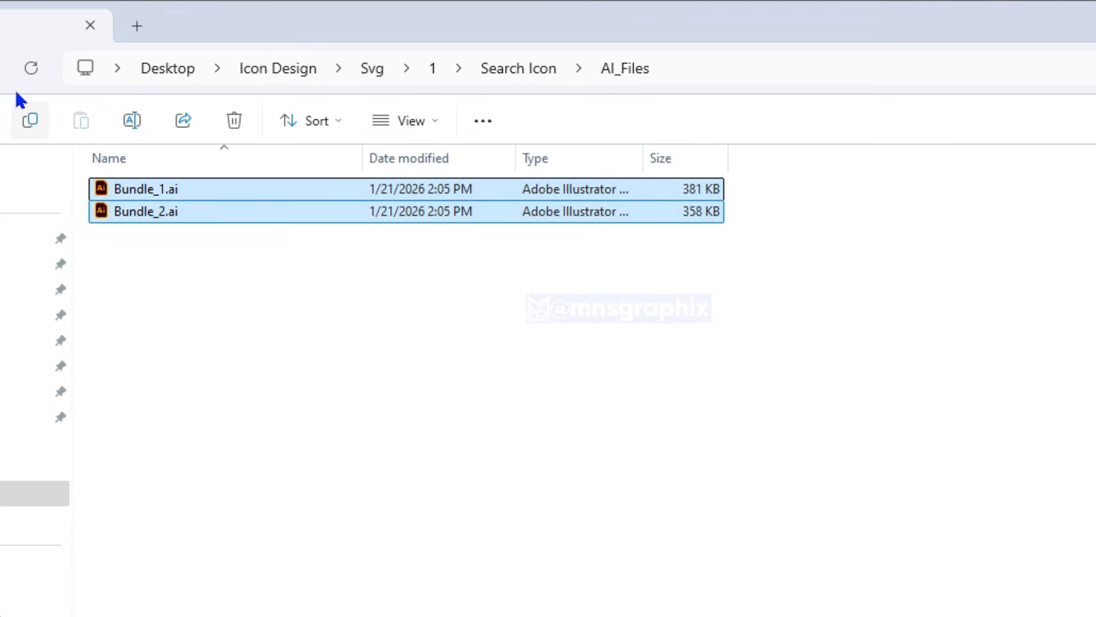
{"action": "left_click", "coordinate": [1, 79]}
- Open Bundle_1.eps from the Processed_Files folder in Illustrator without updating its legacy text, and inspect the artwork
{"action": "double_click", "coordinate": [197, 177]}
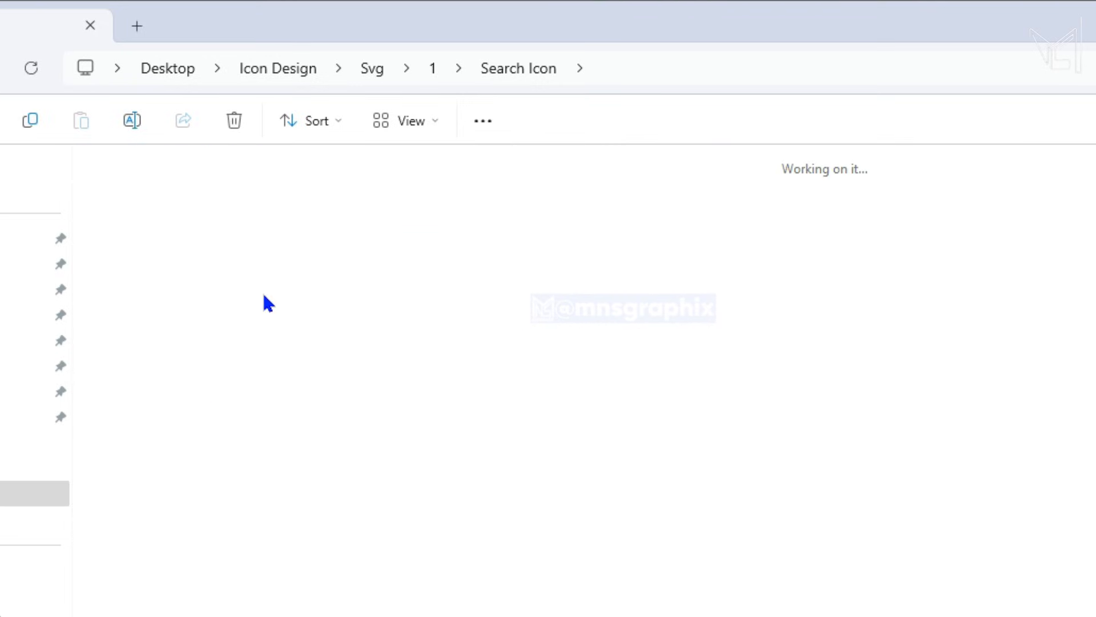
{"action": "scroll", "coordinate": [247, 313], "scroll_direction": "up", "scroll_amount": 4, "text": "ctrl"}
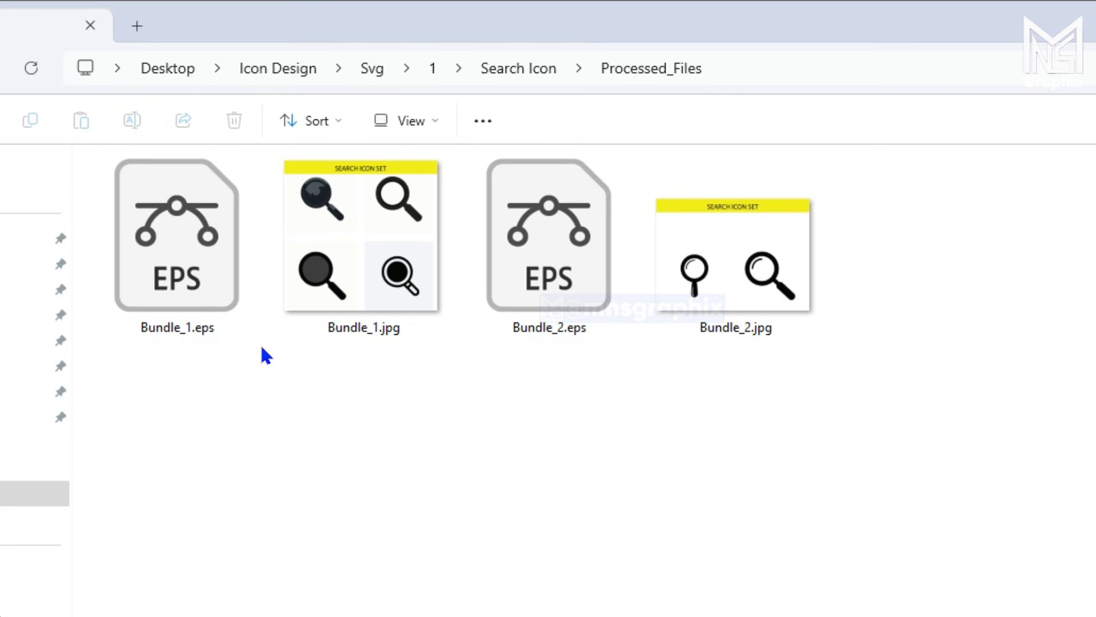
{"action": "double_click", "coordinate": [196, 251]}
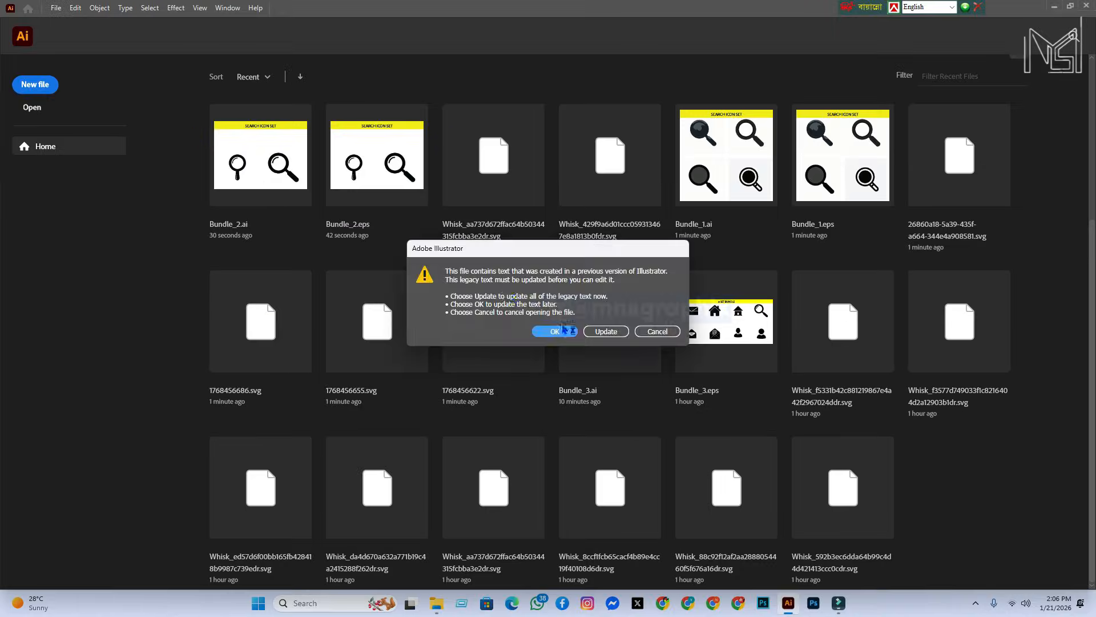
{"action": "left_click", "coordinate": [557, 332]}
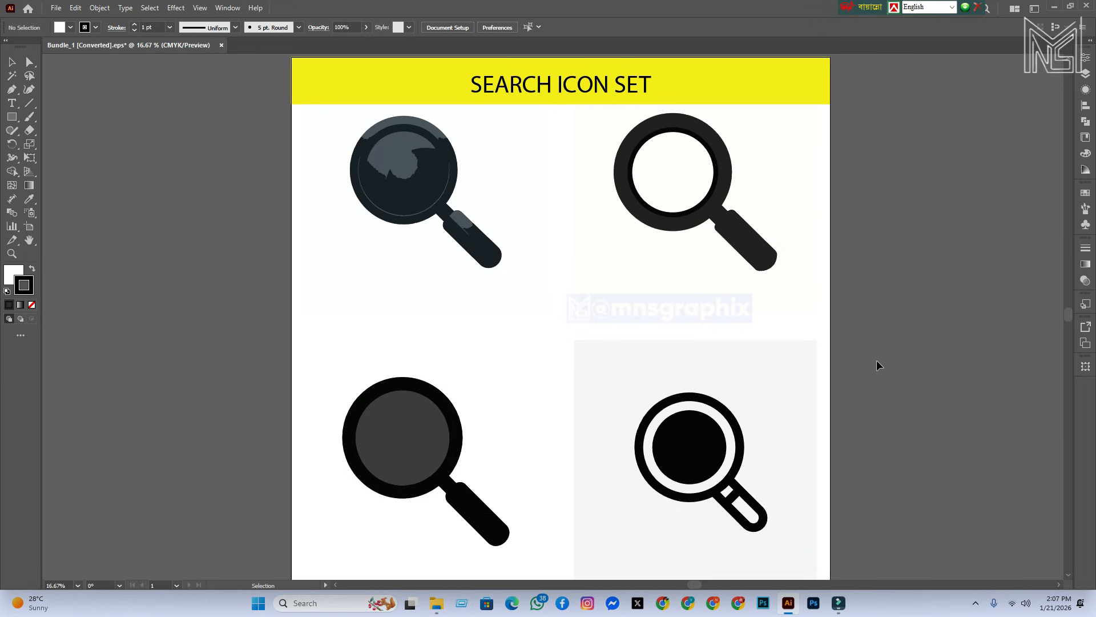
{"action": "scroll", "coordinate": [878, 365], "scroll_direction": "down", "scroll_amount": 1}
- Switch back to the Processed_Files folder in File Explorer and preview Bundle_1.jpg
{"action": "mouse_move", "coordinate": [437, 604]}
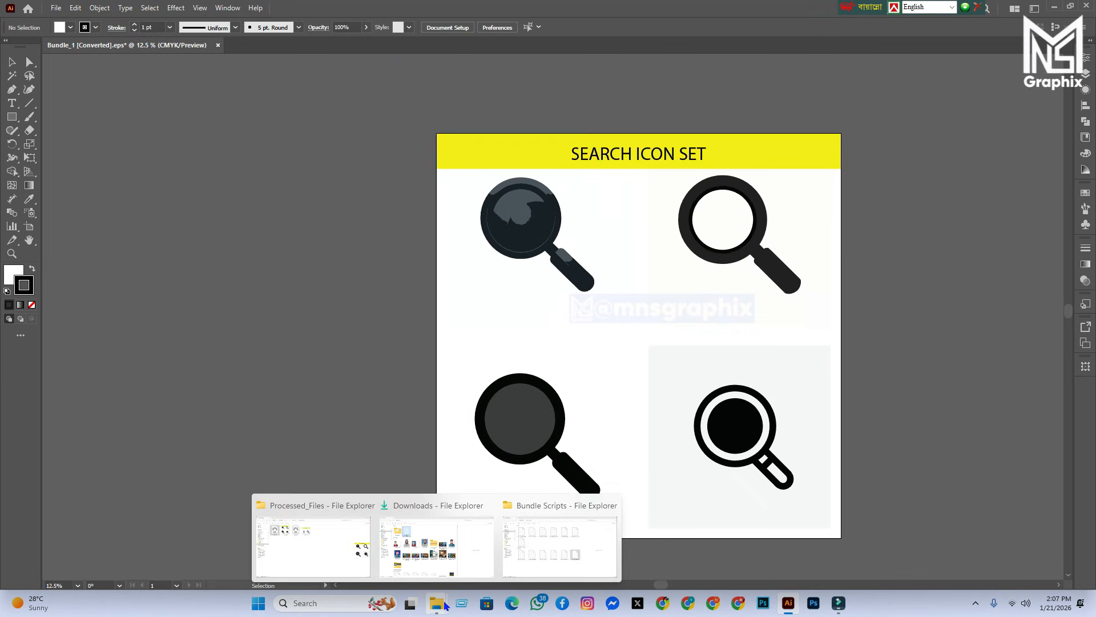
{"action": "left_click", "coordinate": [330, 545]}
{"action": "left_click", "coordinate": [283, 233]}
{"action": "left_click", "coordinate": [269, 159]}
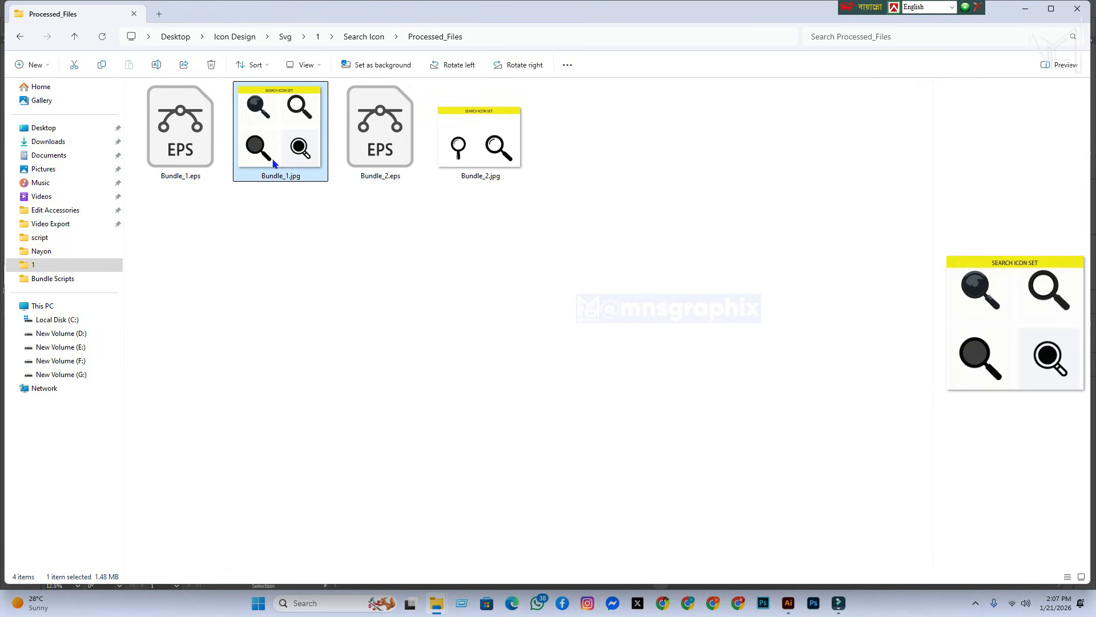
- Preview Bundle_2.jpg next to Bundle_2.eps and return to the Search Icon folder
{"action": "left_click", "coordinate": [380, 131]}
{"action": "left_click", "coordinate": [453, 149]}
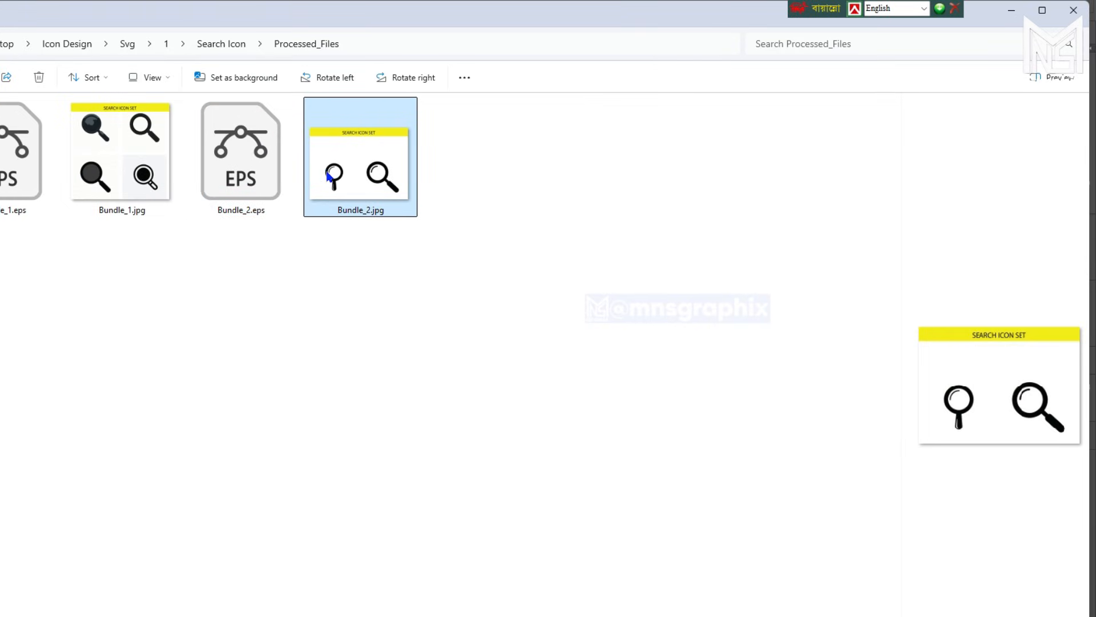
{"action": "key", "text": "alt+Left"}
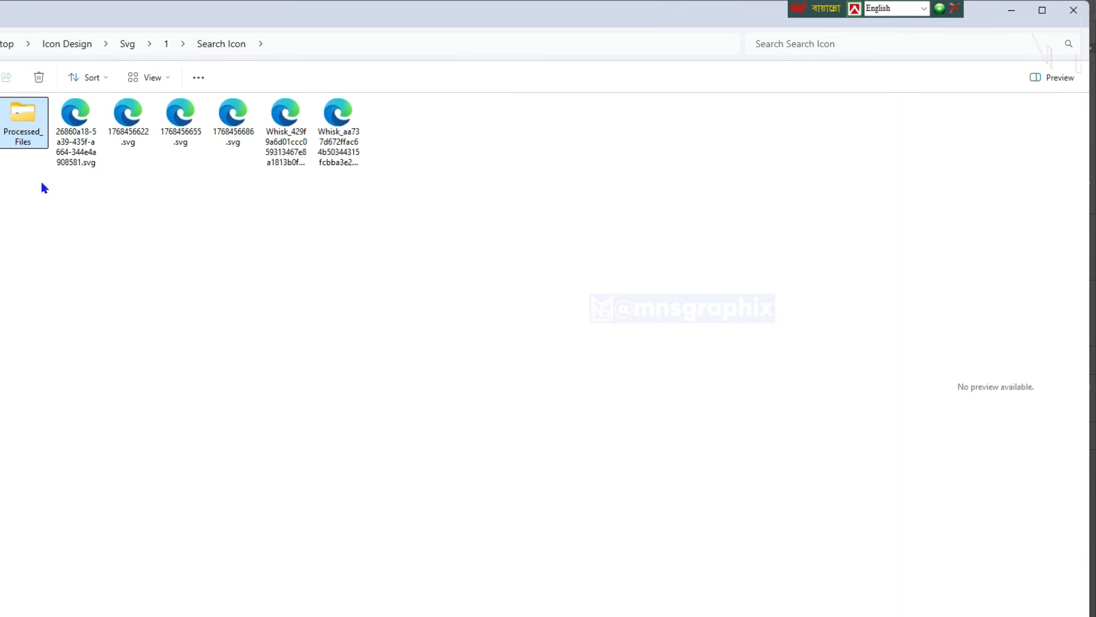
- Select all six source SVG files, the first four and the last two in turn to review how they are grouped into bundles
{"action": "left_click_drag", "start_coordinate": [85, 177], "coordinate": [359, 139]}
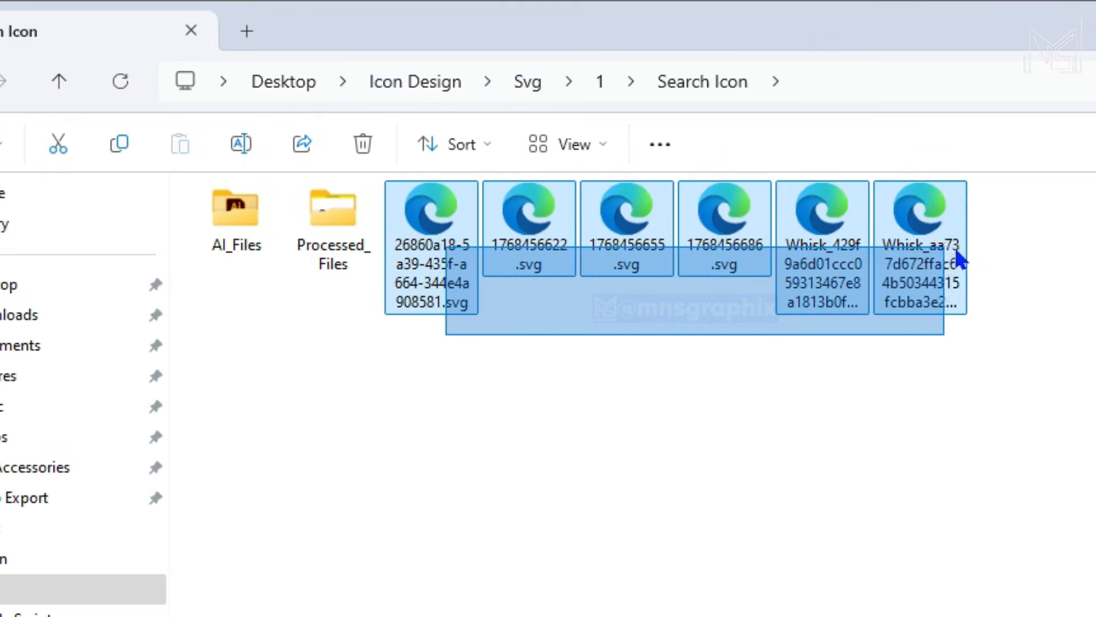
{"action": "left_click_drag", "start_coordinate": [960, 260], "coordinate": [964, 263]}
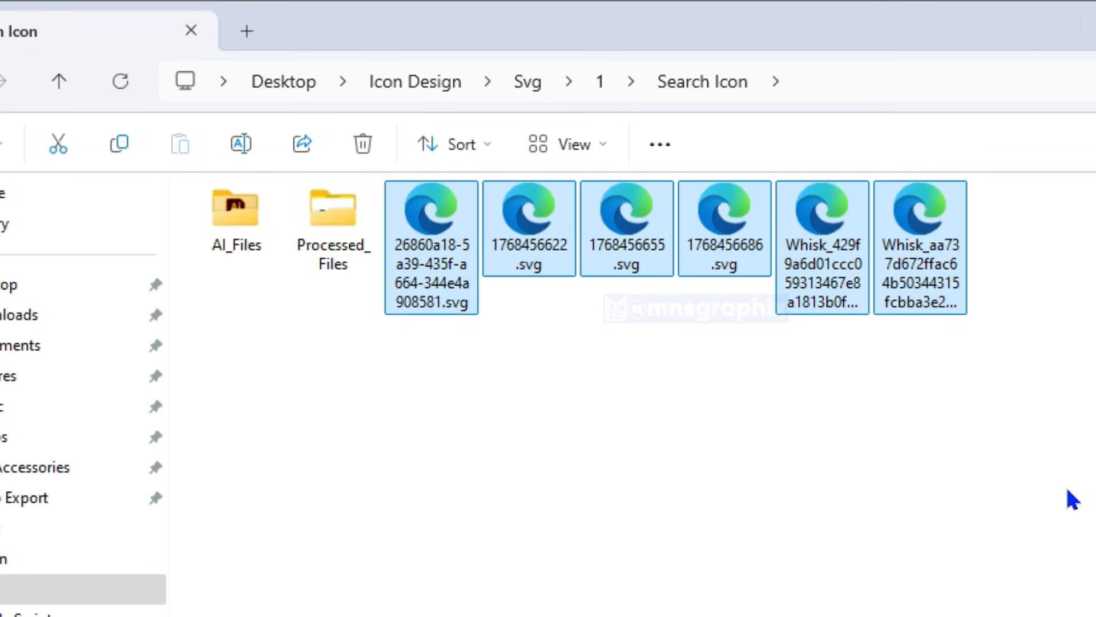
{"action": "left_click_drag", "start_coordinate": [457, 358], "coordinate": [717, 251]}
{"action": "left_click", "coordinate": [793, 362]}
{"action": "left_click_drag", "start_coordinate": [809, 340], "coordinate": [942, 294]}
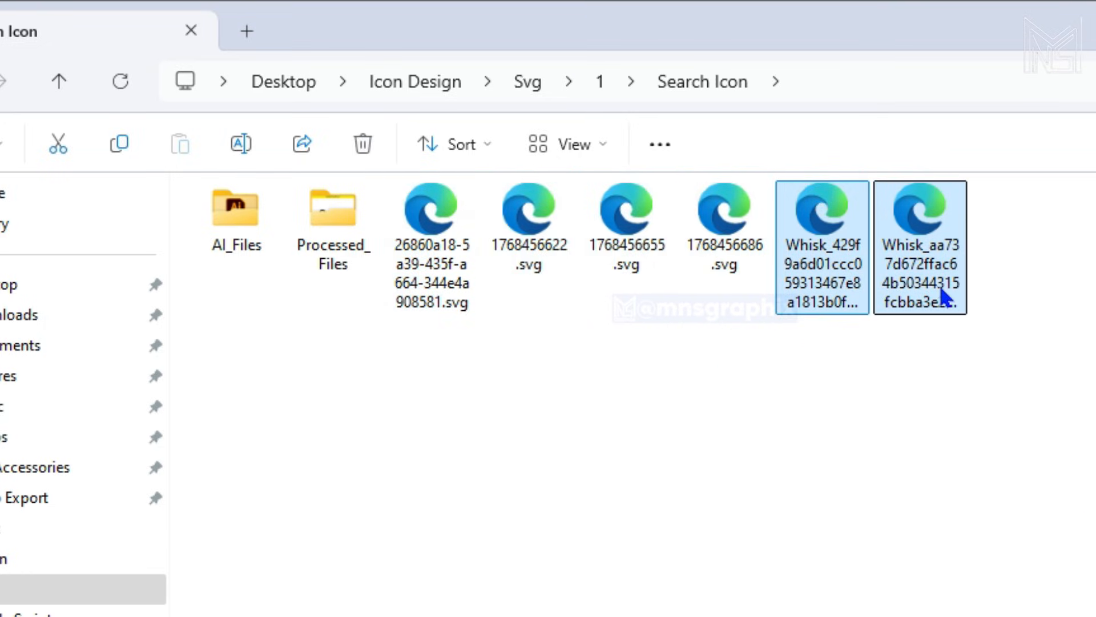
{"action": "left_click", "coordinate": [843, 454]}
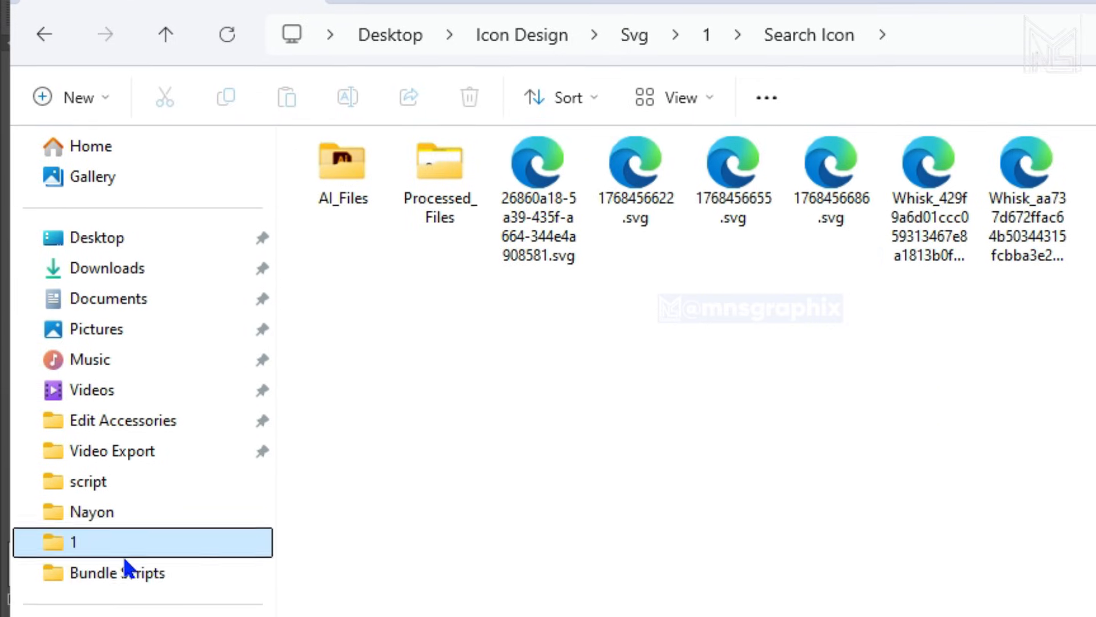
- Open the Bundle Scripts folder and look over the 16, 6 and 8 Set Bundle Horizontal scripts
{"action": "left_click", "coordinate": [14, 615]}
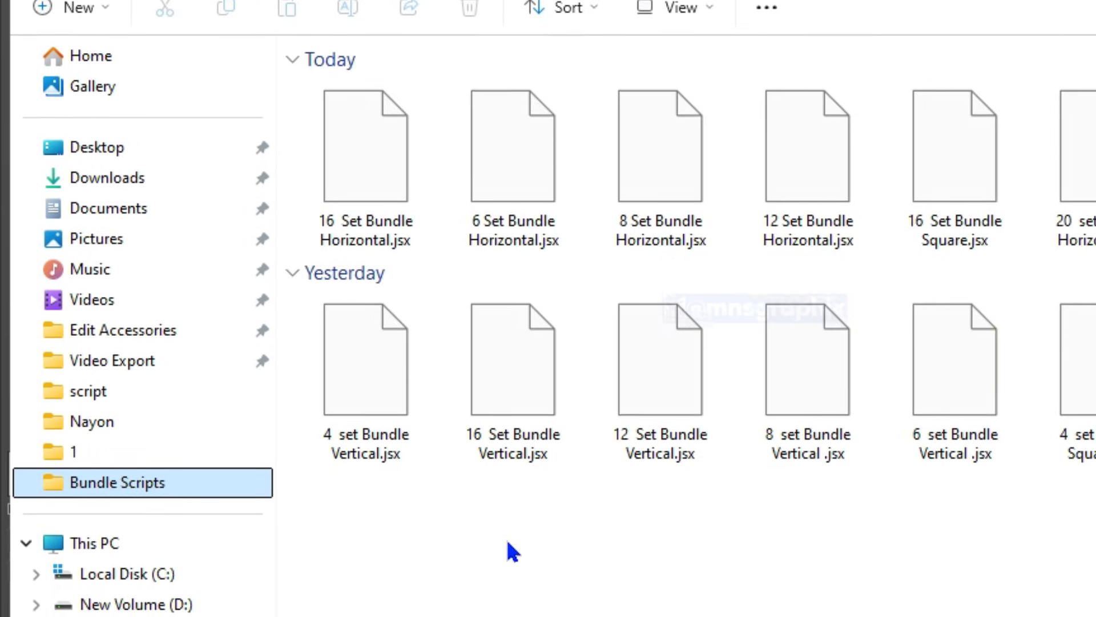
{"action": "left_click", "coordinate": [375, 173]}
{"action": "left_click", "coordinate": [489, 170]}
{"action": "left_click", "coordinate": [636, 173]}
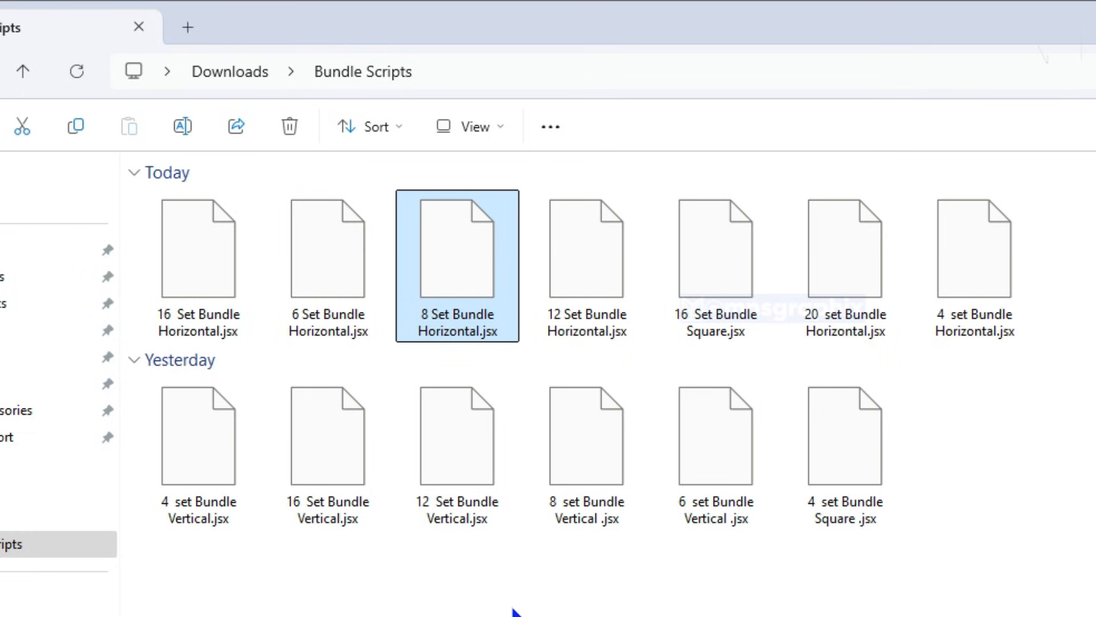
- Run 16 Set Bundle Vertical.jsx in Illustrator and accept 16 SET VINTAGE BUNDLE as the bundle title
{"action": "left_click", "coordinate": [330, 438]}
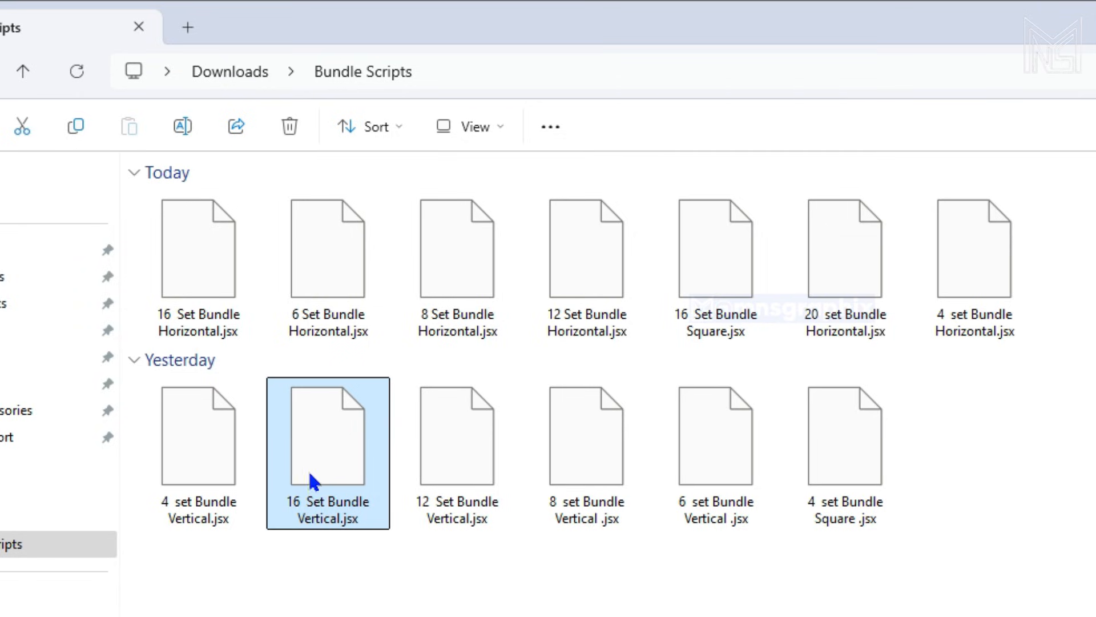
{"action": "left_click_drag", "start_coordinate": [323, 460], "coordinate": [941, 419]}
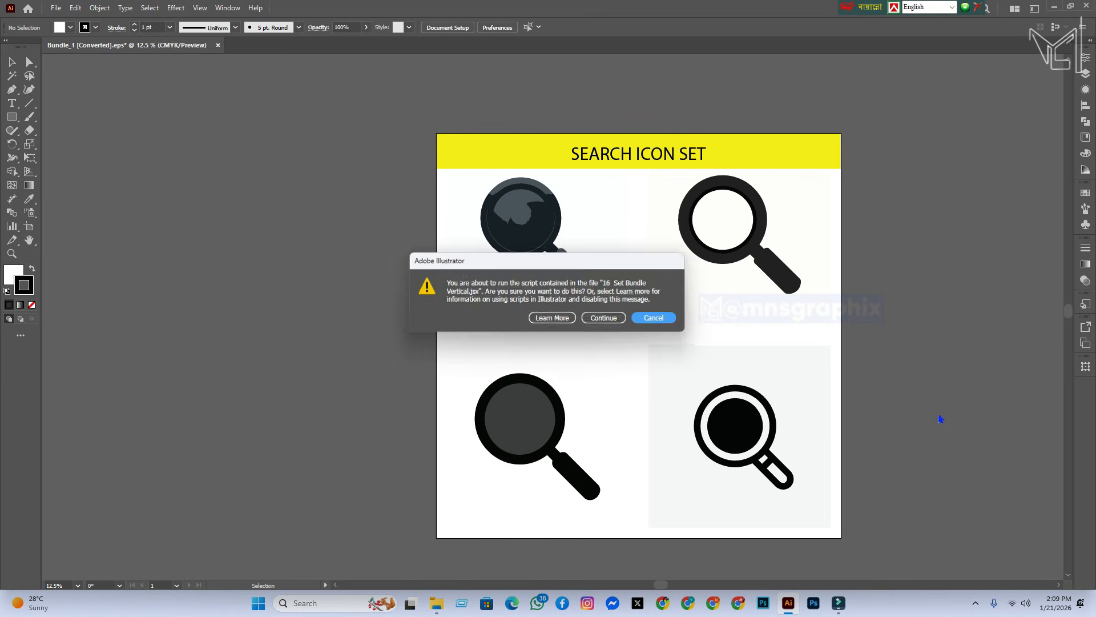
{"action": "left_click", "coordinate": [604, 317]}
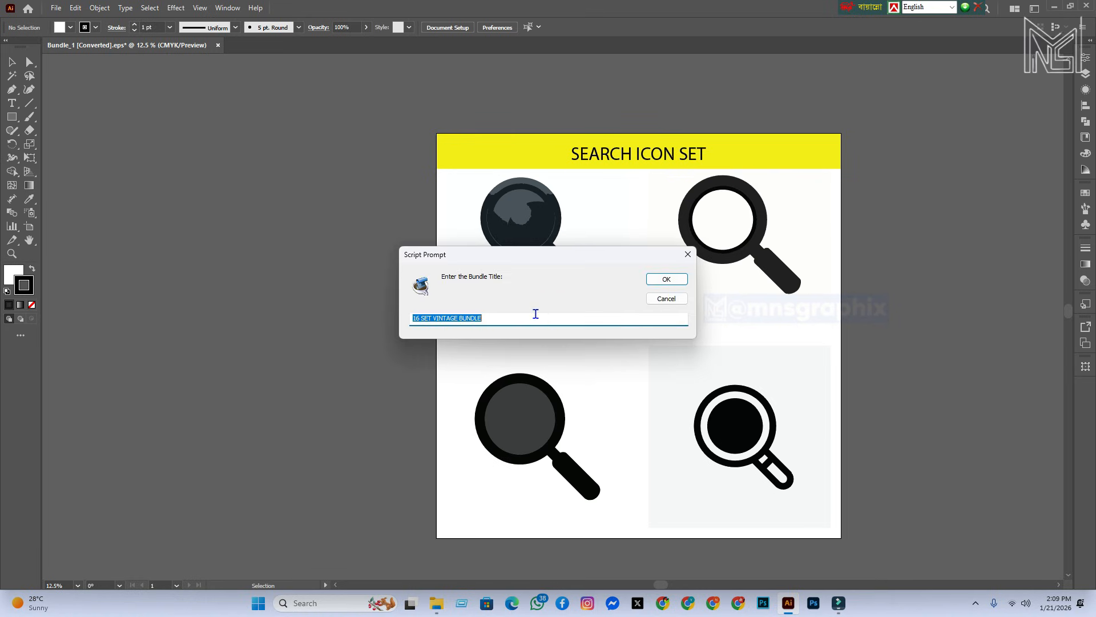
{"action": "left_click", "coordinate": [533, 315]}
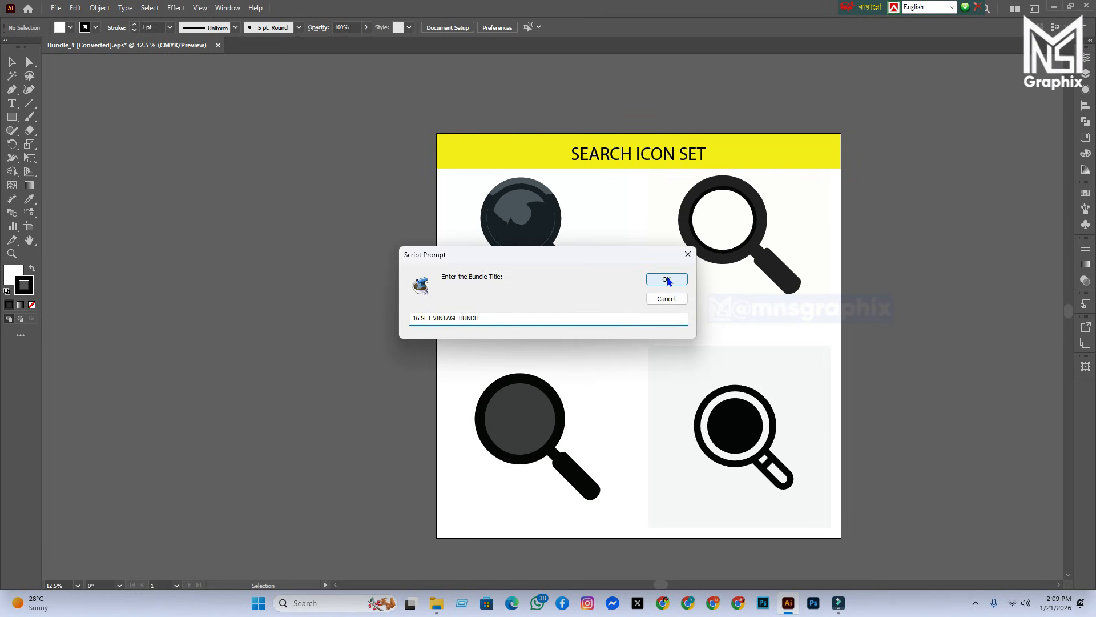
{"action": "left_click", "coordinate": [667, 278]}
- Choose Icon Design > Svg > 1 > All as the SVG source folder, let the script finish and dismiss its alert
{"action": "scroll", "coordinate": [499, 342], "scroll_direction": "down", "scroll_amount": 2}
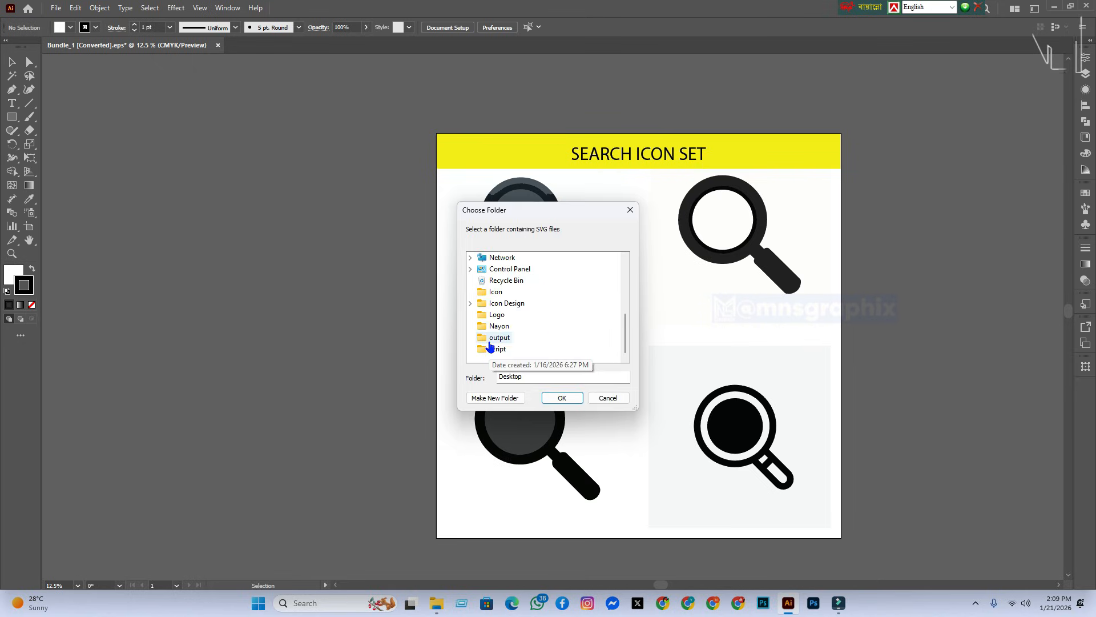
{"action": "left_click", "coordinate": [471, 303]}
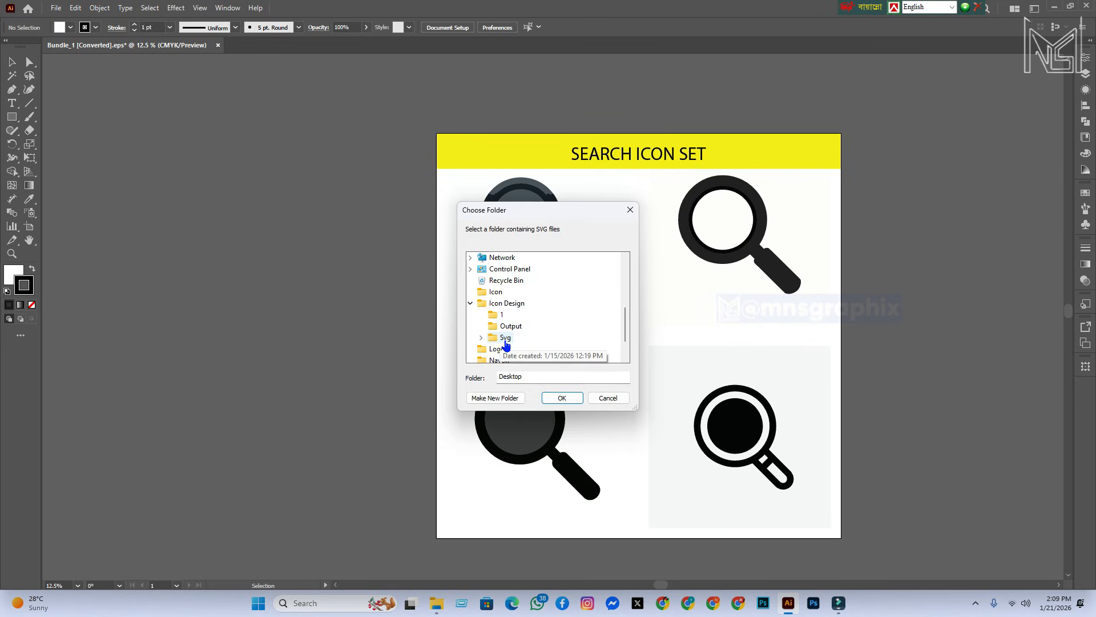
{"action": "left_click", "coordinate": [504, 338]}
{"action": "scroll", "coordinate": [536, 311], "scroll_direction": "up", "scroll_amount": 2}
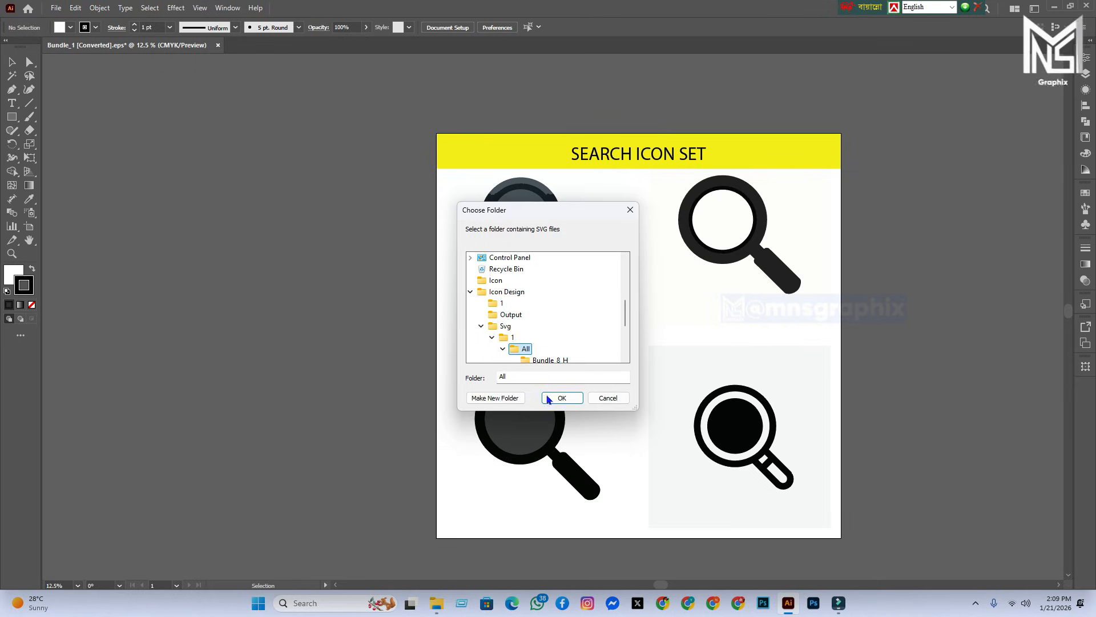
{"action": "left_click", "coordinate": [562, 398]}
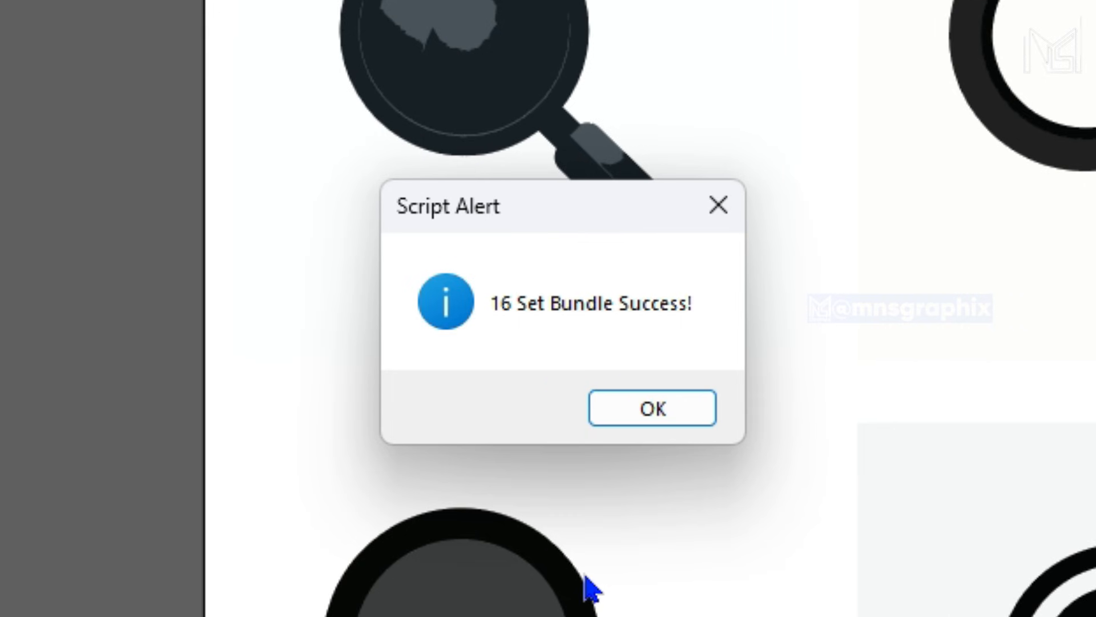
{"action": "left_click", "coordinate": [623, 411]}
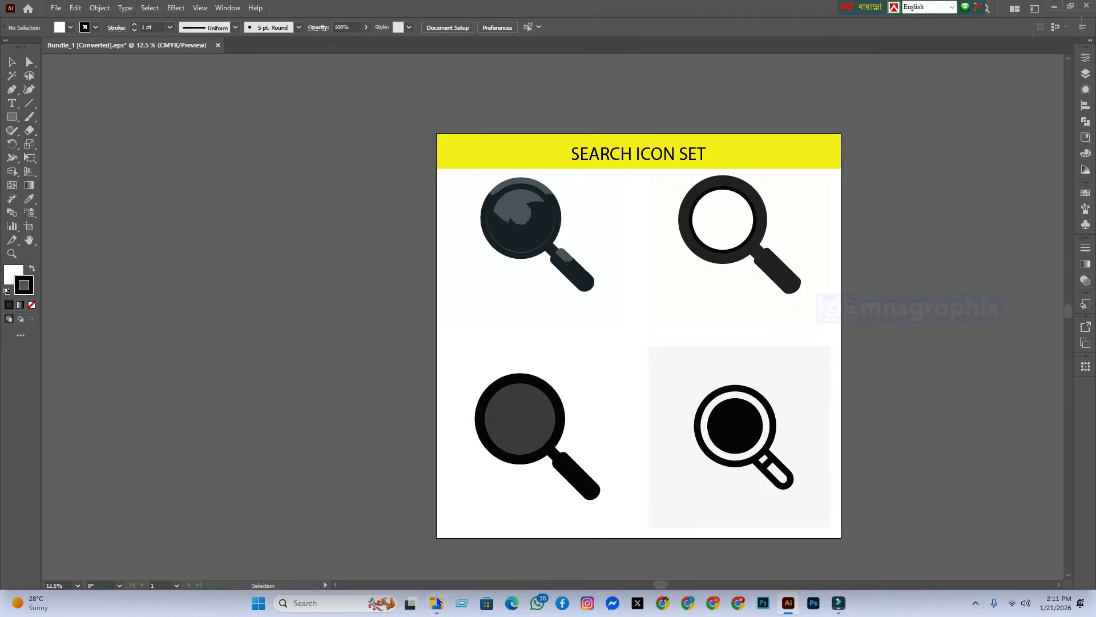
- Switch to the Bundle Scripts window in File Explorer and open the All folder inside folder 1
{"action": "left_click", "coordinate": [435, 603]}
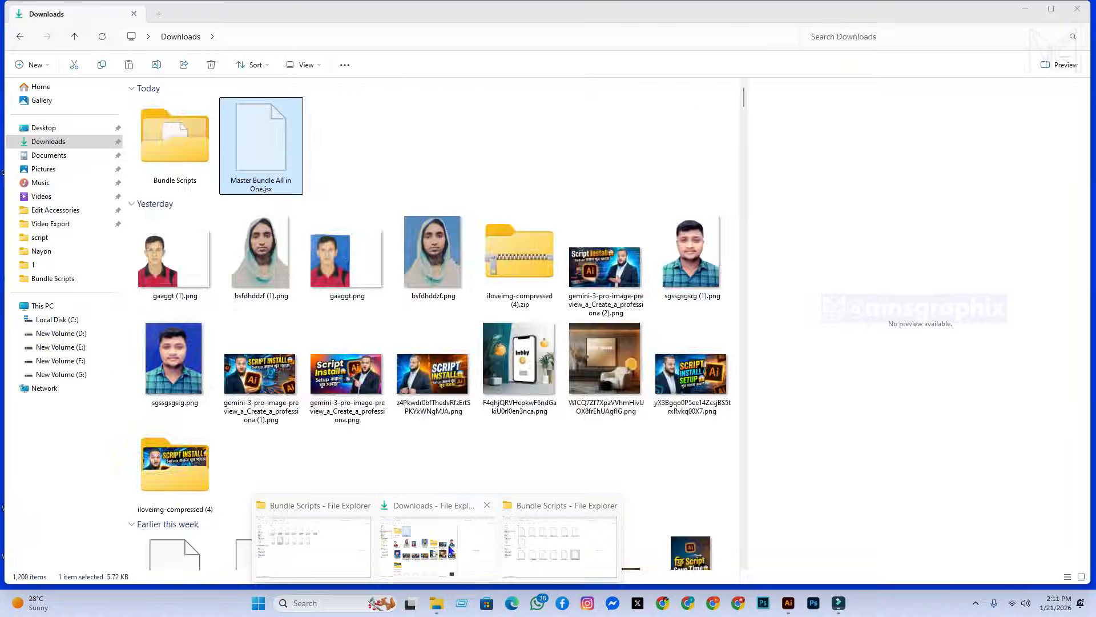
{"action": "left_click", "coordinate": [546, 543]}
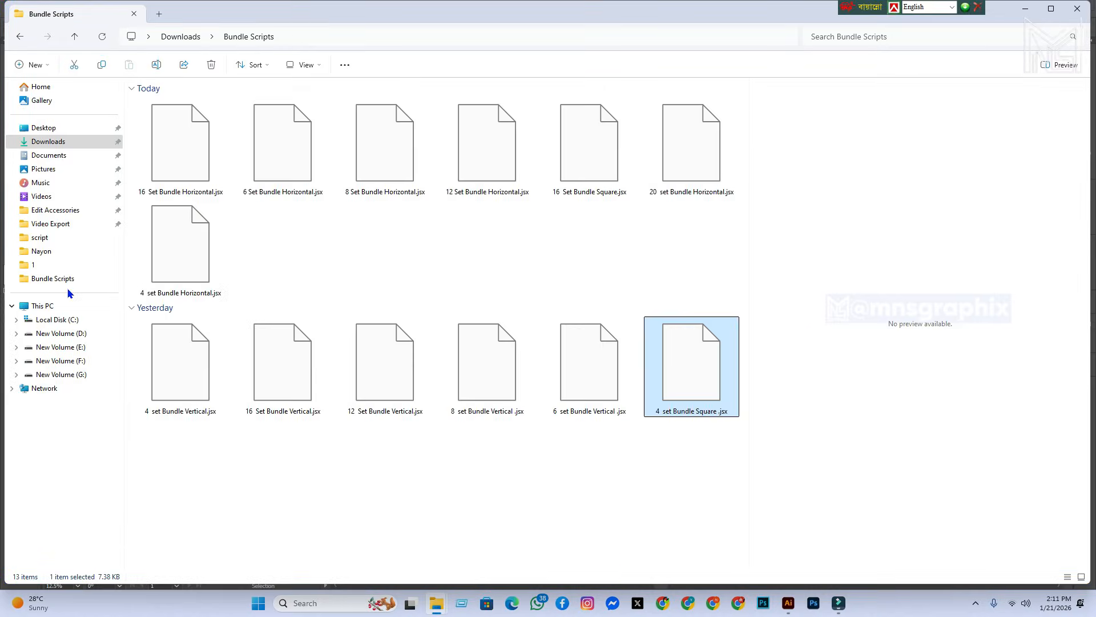
{"action": "left_click", "coordinate": [57, 264]}
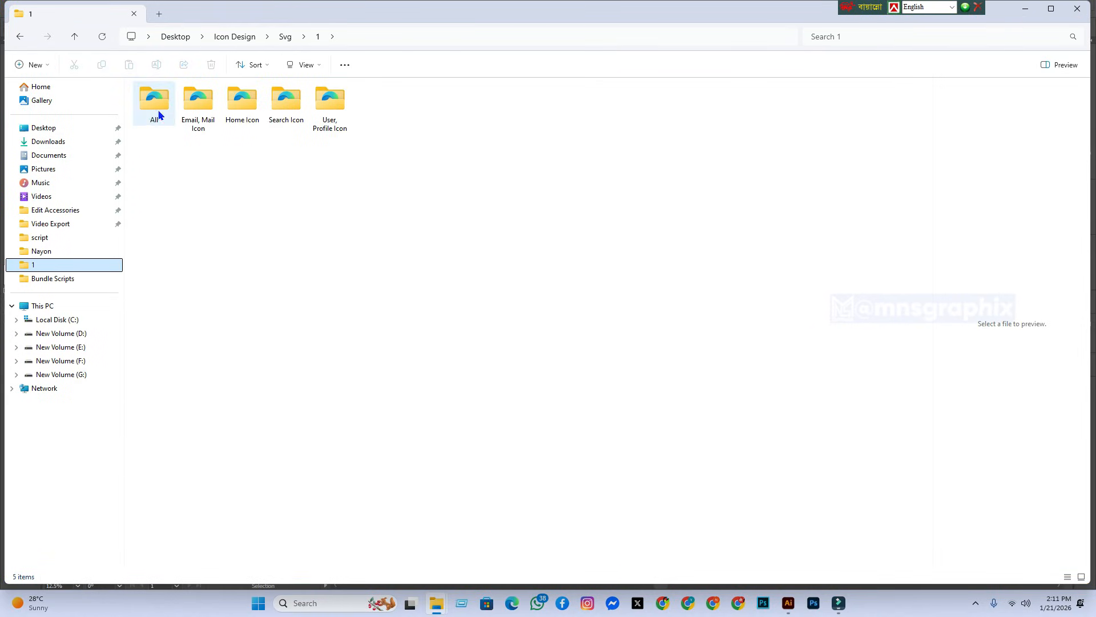
{"action": "double_click", "coordinate": [159, 111]}
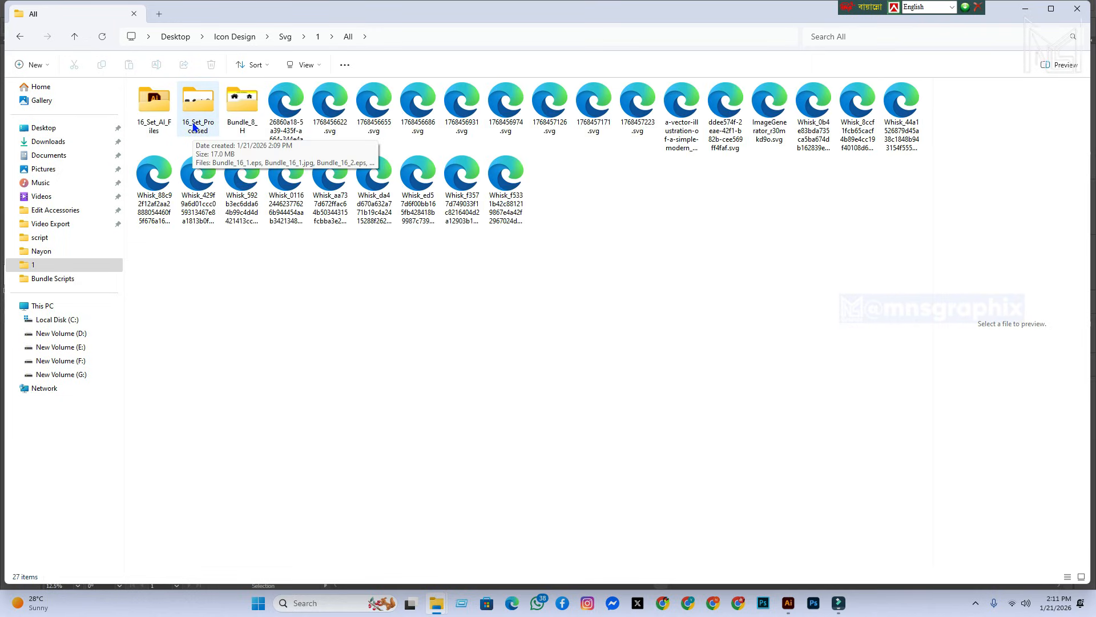
- Open the 16_Set_AI_Files folder, select its two Illustrator bundle files for preview and return to the All folder
{"action": "double_click", "coordinate": [154, 105]}
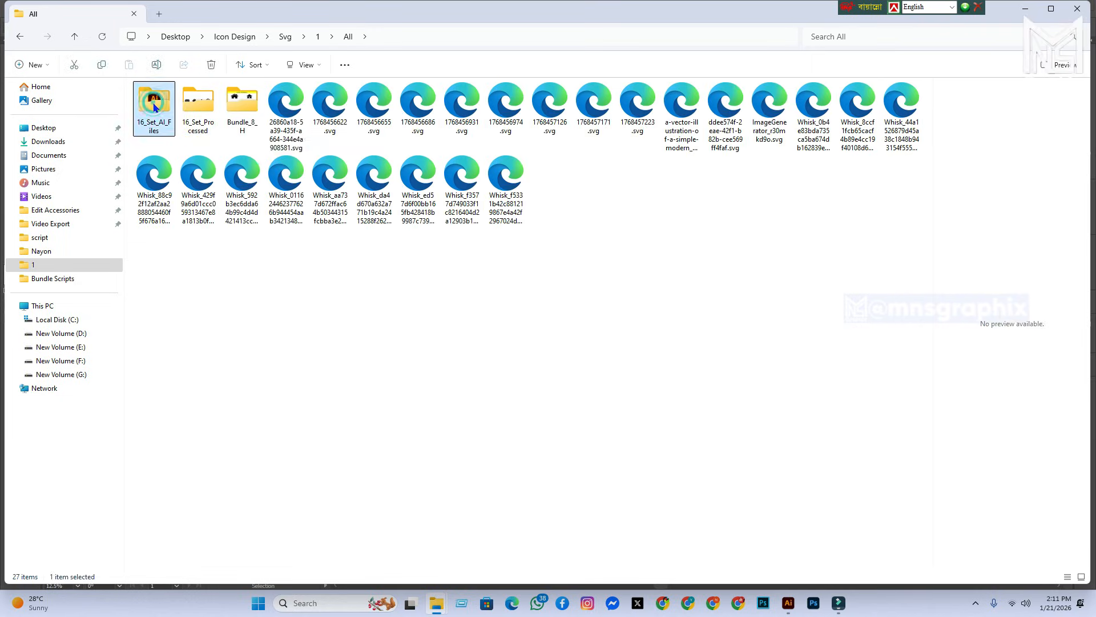
{"action": "left_click", "coordinate": [192, 135]}
{"action": "left_click_drag", "start_coordinate": [192, 135], "coordinate": [190, 104]}
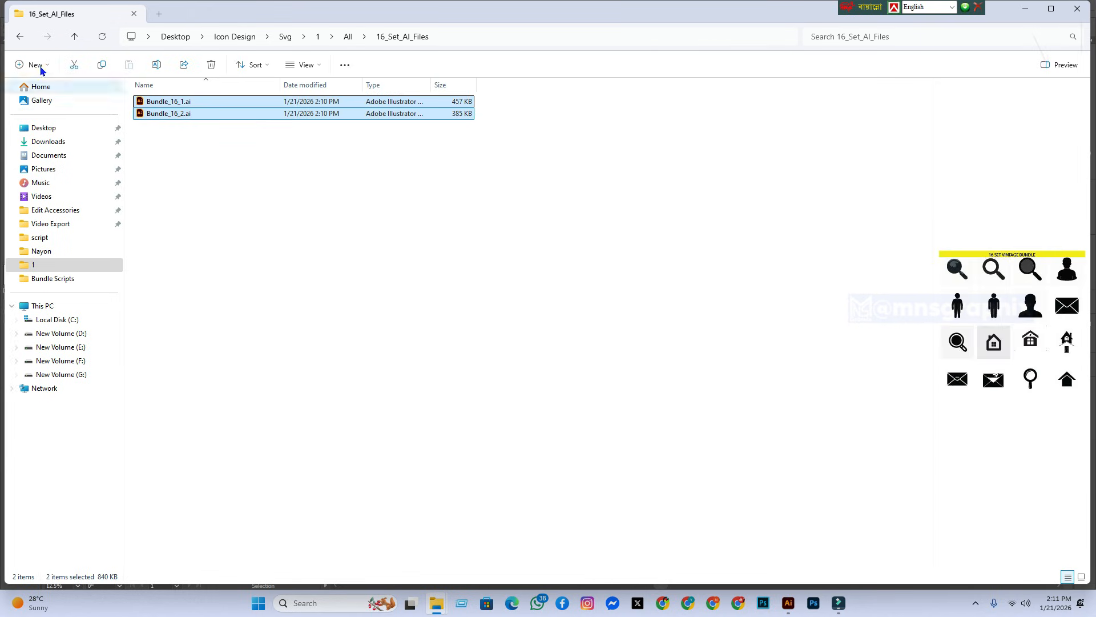
{"action": "left_click", "coordinate": [69, 38]}
- Open the 16_Set_Processed folder, check the bundle JPG files and open Bundle_16_1.eps in Illustrator
{"action": "double_click", "coordinate": [198, 109]}
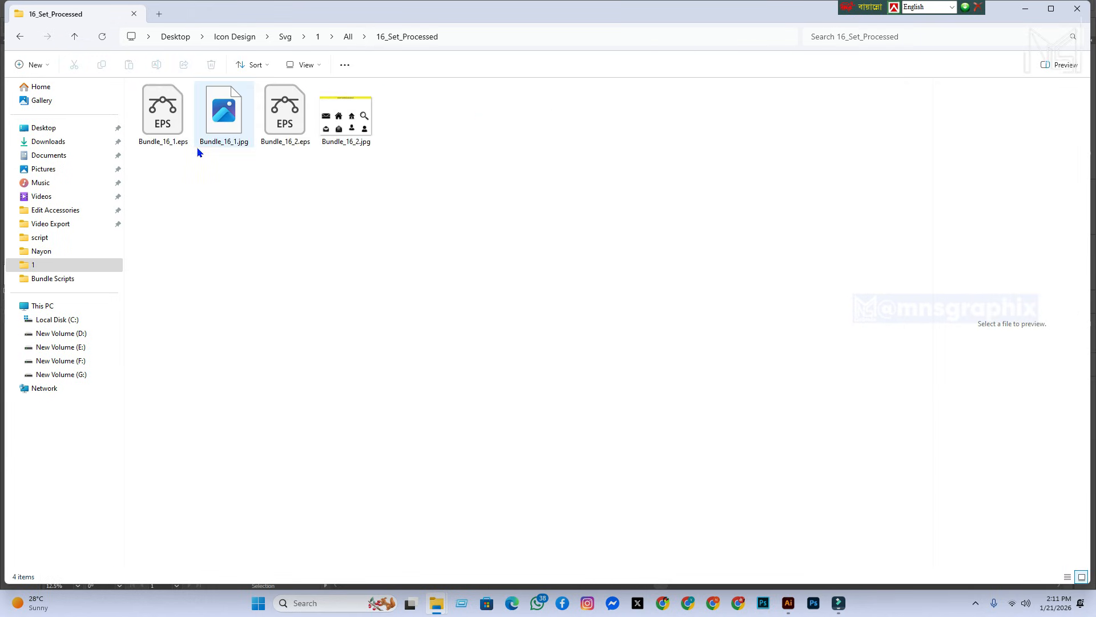
{"action": "left_click", "coordinate": [218, 105]}
{"action": "left_click", "coordinate": [320, 114]}
{"action": "left_click", "coordinate": [160, 107]}
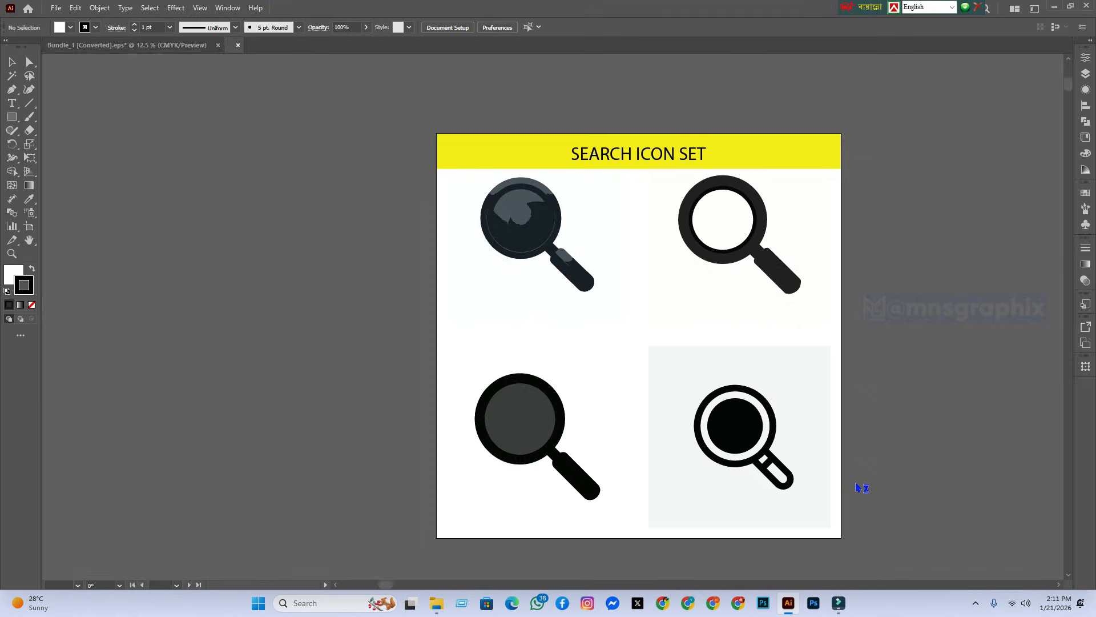
- Inspect the 16-icon artwork of Bundle_16_1.eps and check its artboard dimensions with the Artboard tool
{"action": "scroll", "coordinate": [569, 443], "scroll_direction": "down", "scroll_amount": 1}
{"action": "scroll", "coordinate": [733, 388], "scroll_direction": "up", "scroll_amount": 3}
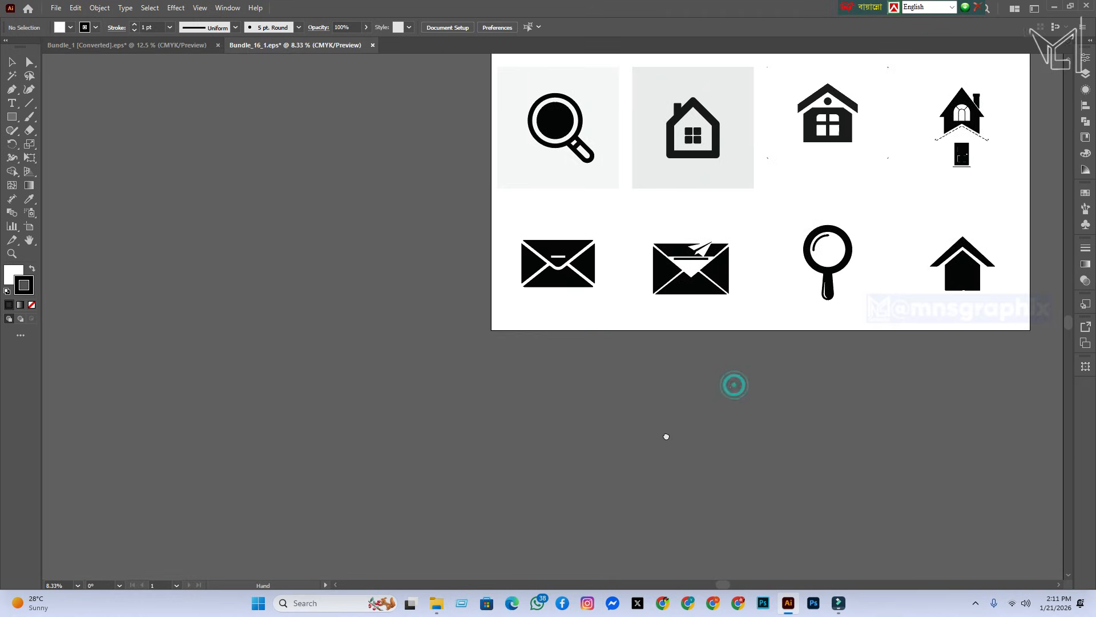
{"action": "left_click_drag", "start_coordinate": [732, 384], "coordinate": [563, 516]}
{"action": "scroll", "coordinate": [690, 465], "scroll_direction": "down", "scroll_amount": 1}
{"action": "left_click_drag", "start_coordinate": [796, 408], "coordinate": [532, 438]}
{"action": "left_click", "coordinate": [29, 226]}
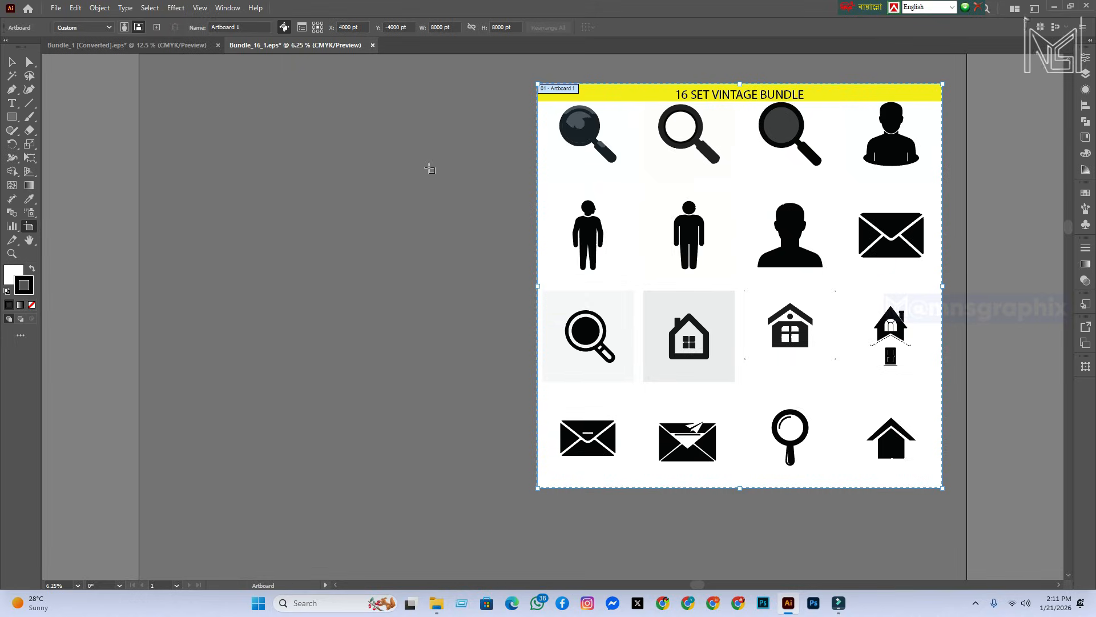
{"action": "key", "text": "Escape"}
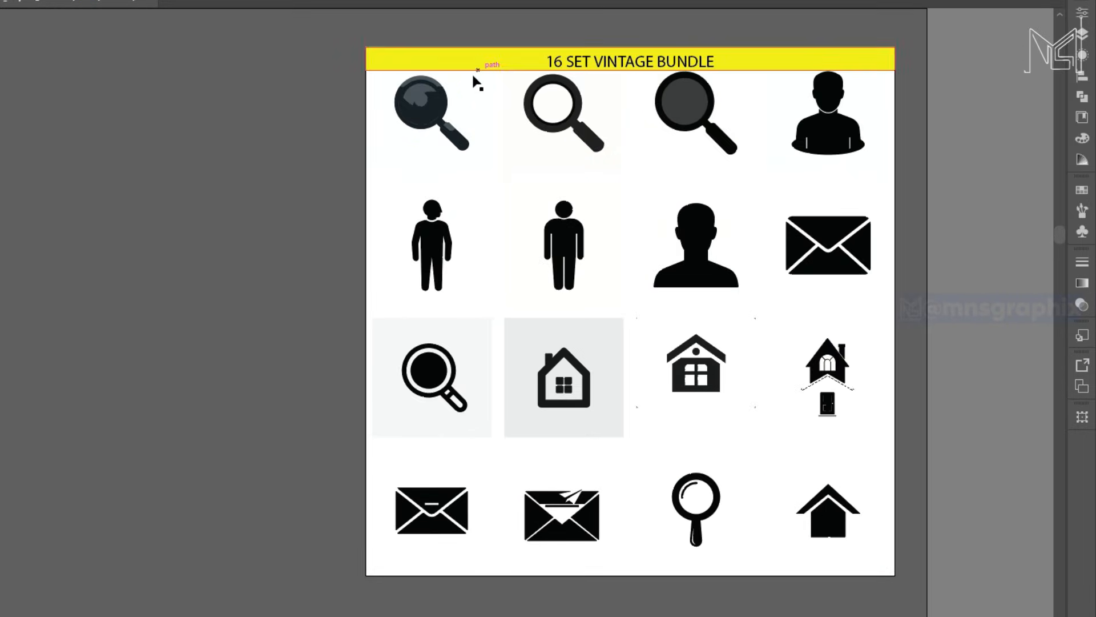
- Select the 16 icons, the title text and the yellow banner in turn to check they are separate objects, and clear the selection
{"action": "left_click_drag", "start_coordinate": [334, 202], "coordinate": [935, 526]}
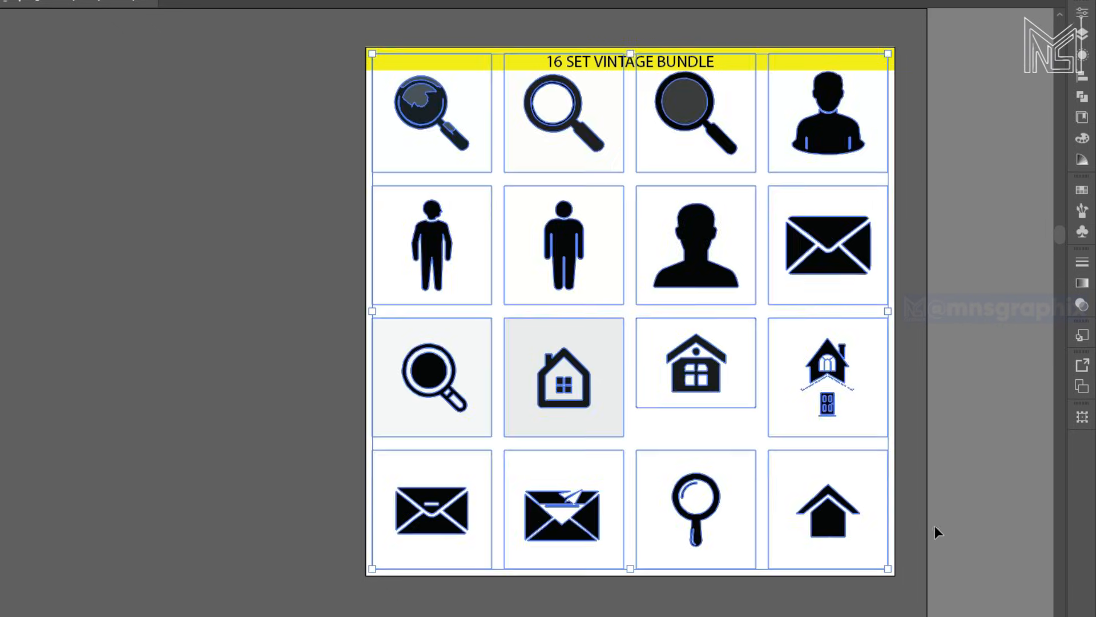
{"action": "left_click", "coordinate": [854, 600]}
{"action": "left_click", "coordinate": [443, 367]}
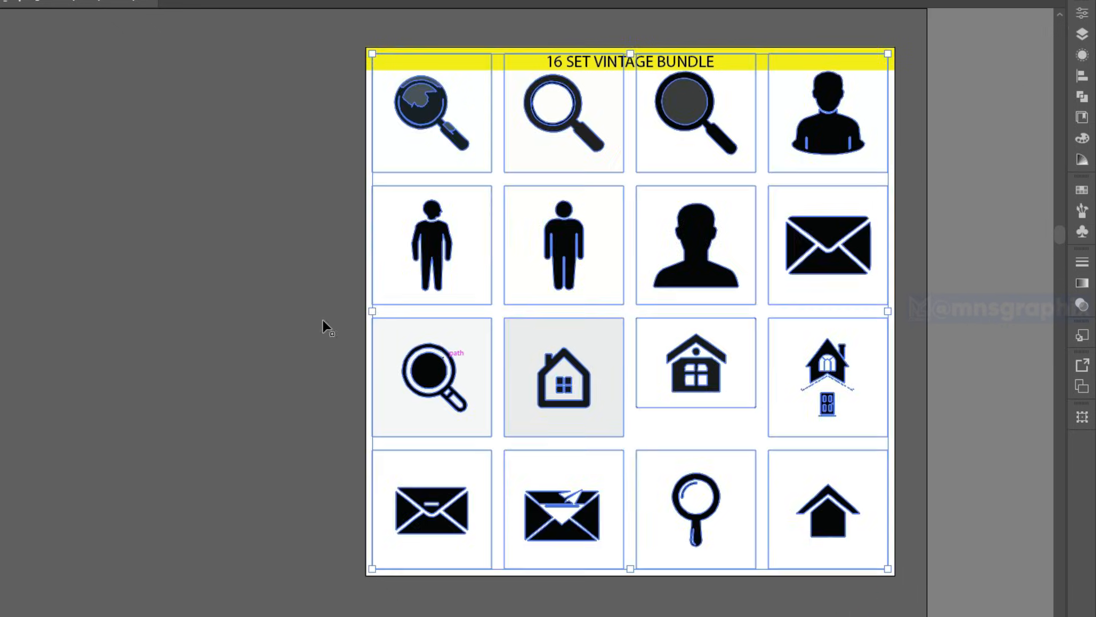
{"action": "left_click", "coordinate": [323, 320]}
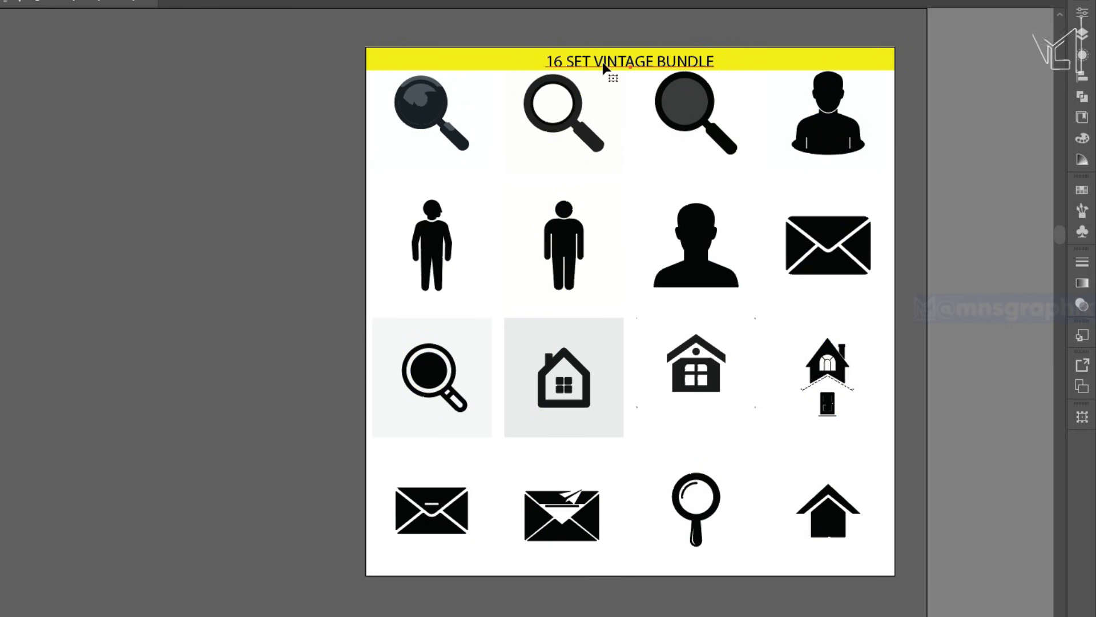
{"action": "left_click", "coordinate": [604, 67]}
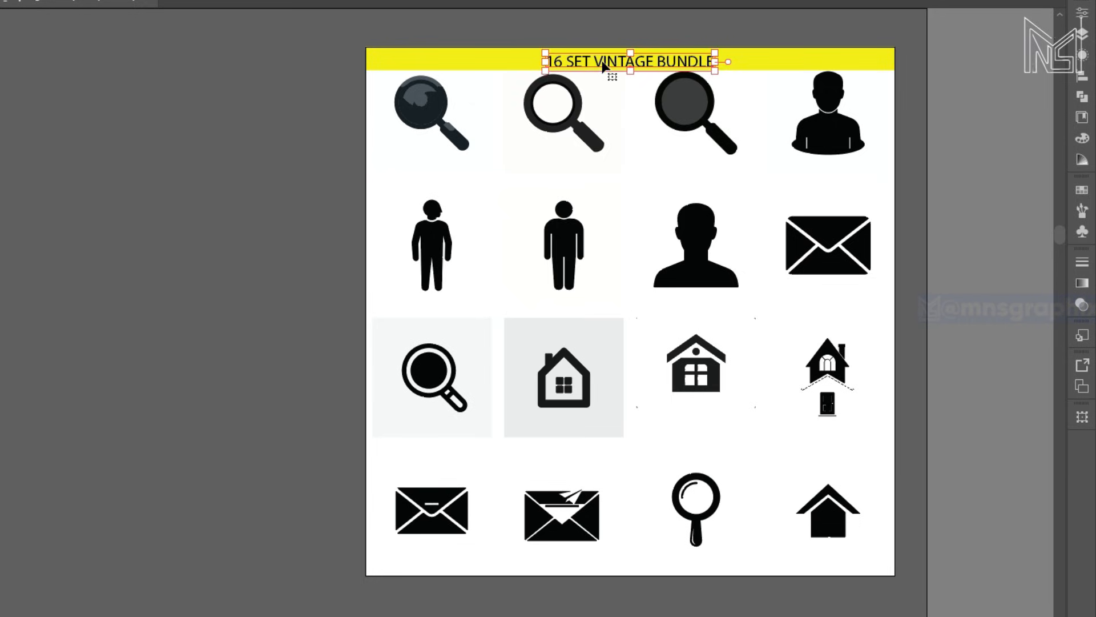
{"action": "left_click", "coordinate": [486, 25]}
{"action": "left_click", "coordinate": [488, 66]}
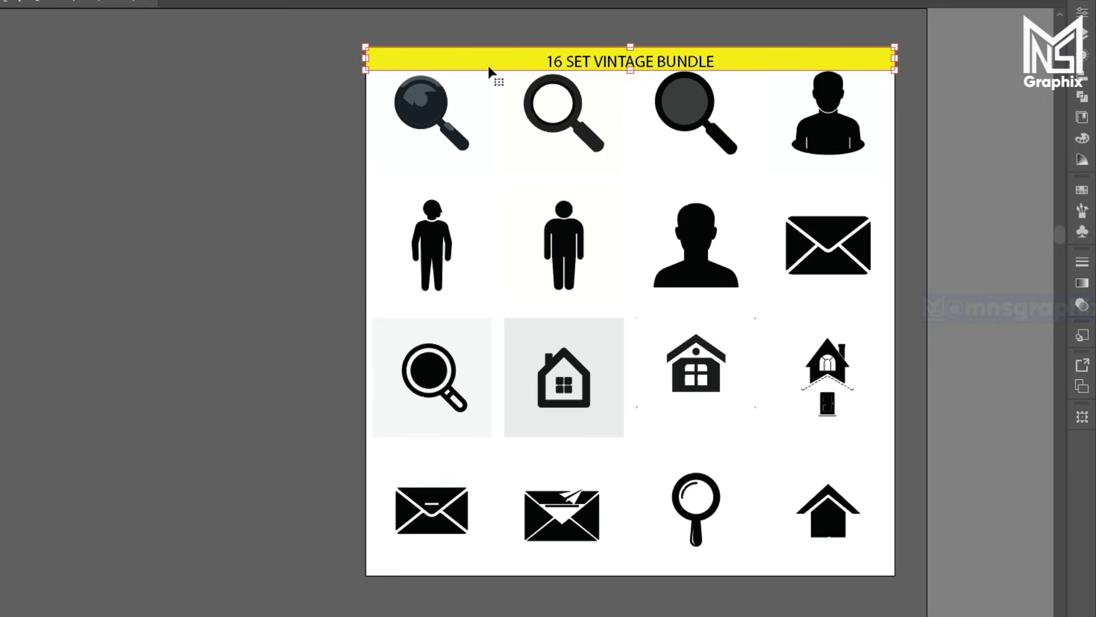
{"action": "left_click", "coordinate": [310, 87]}
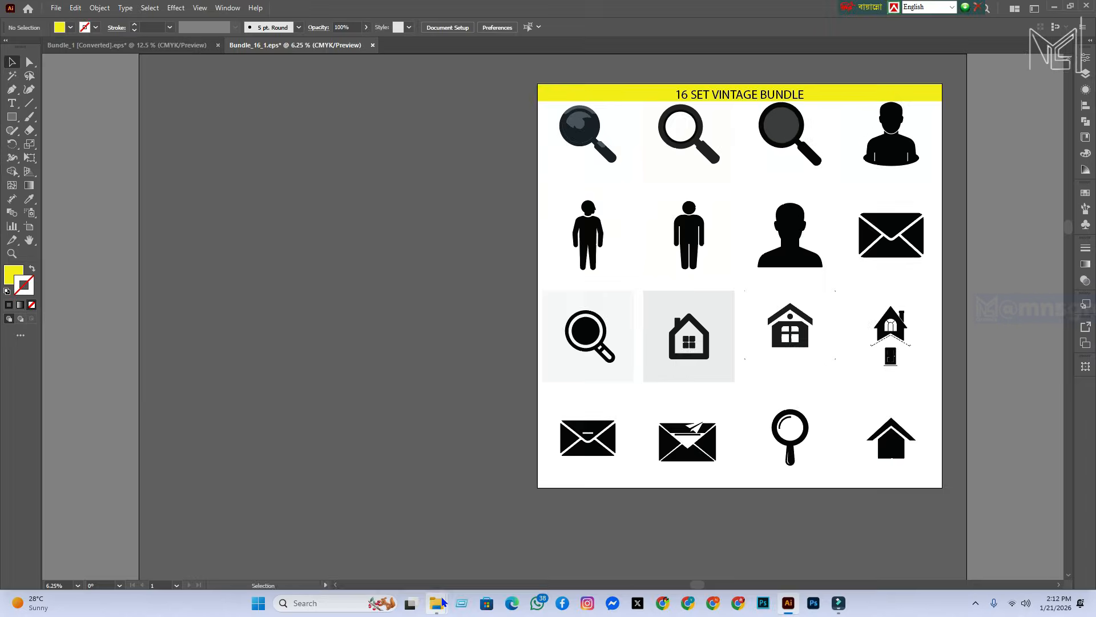
- Switch to the 16_Set_Processed folder in File Explorer and preview Bundle_16_2.eps and Bundle_16_2.jpg
{"action": "mouse_move", "coordinate": [442, 602]}
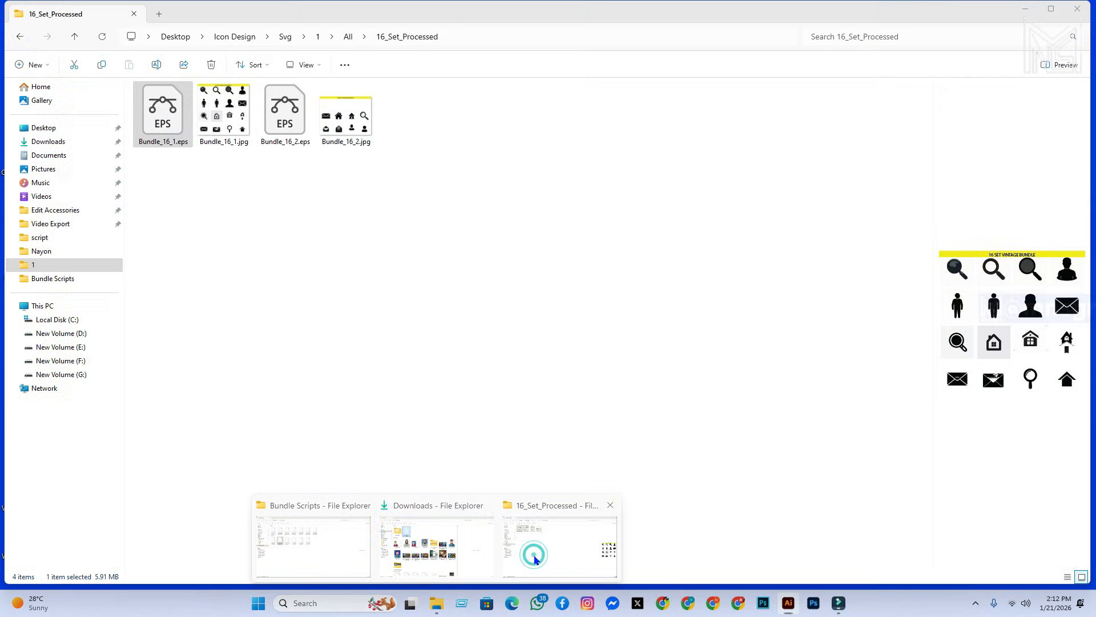
{"action": "left_click", "coordinate": [535, 559]}
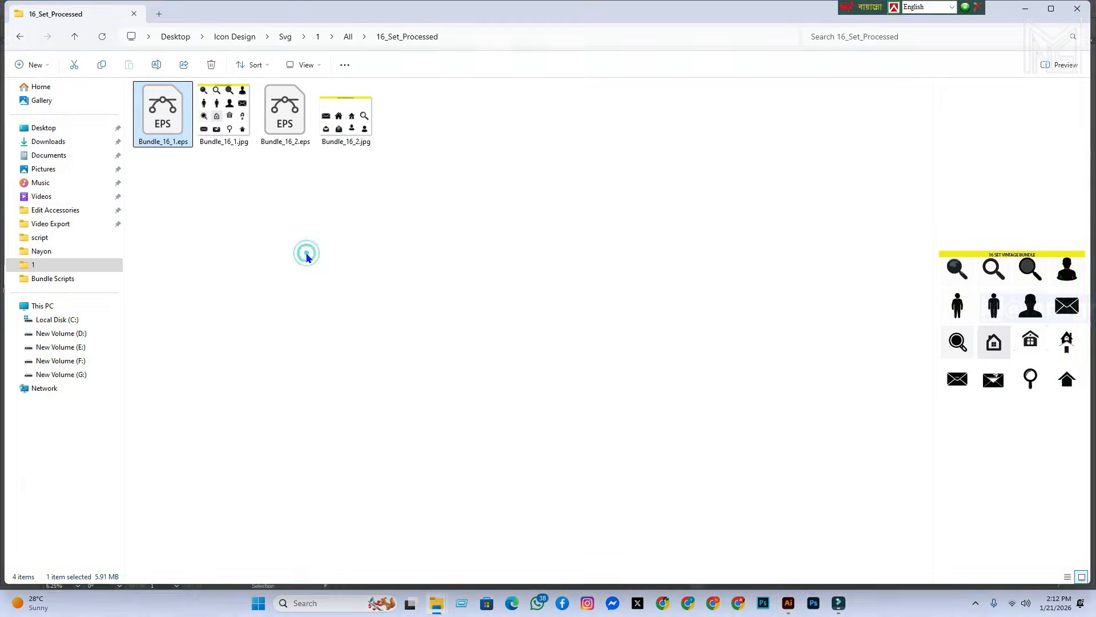
{"action": "left_click", "coordinate": [290, 123]}
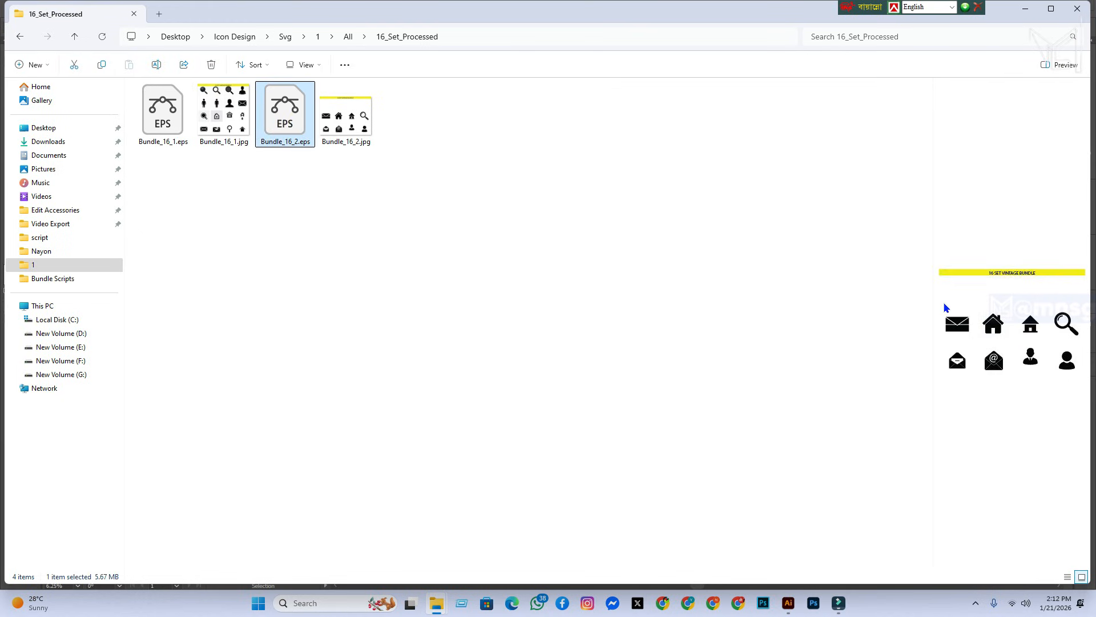
{"action": "left_click", "coordinate": [363, 116]}
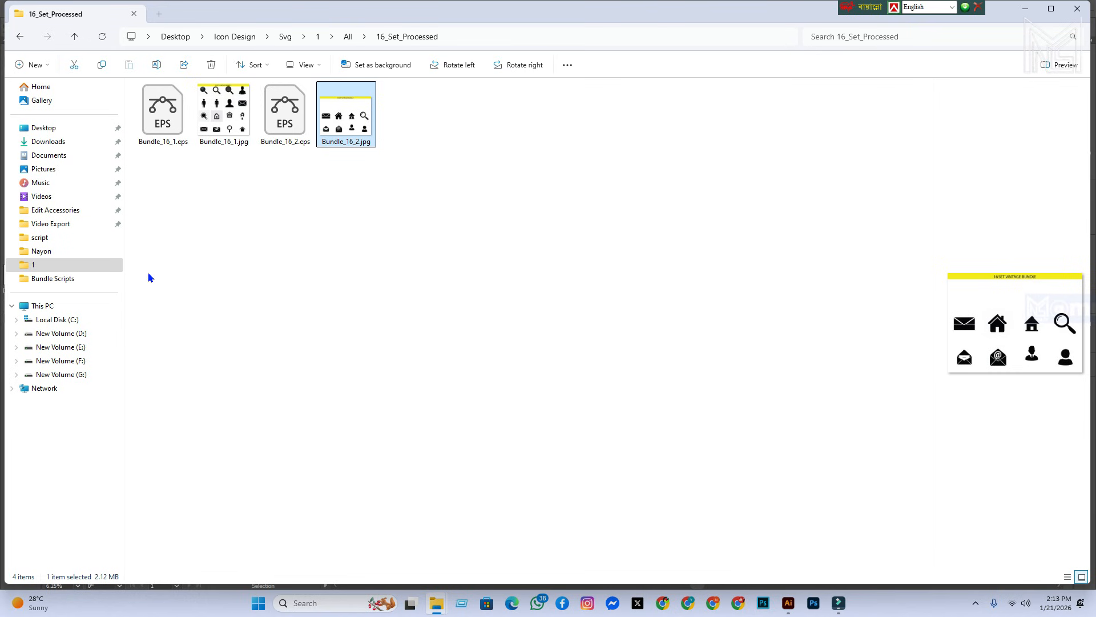
- Open the Bundle Scripts folder, select all its bundle script files to review them, and clear the selection
{"action": "left_click", "coordinate": [64, 280]}
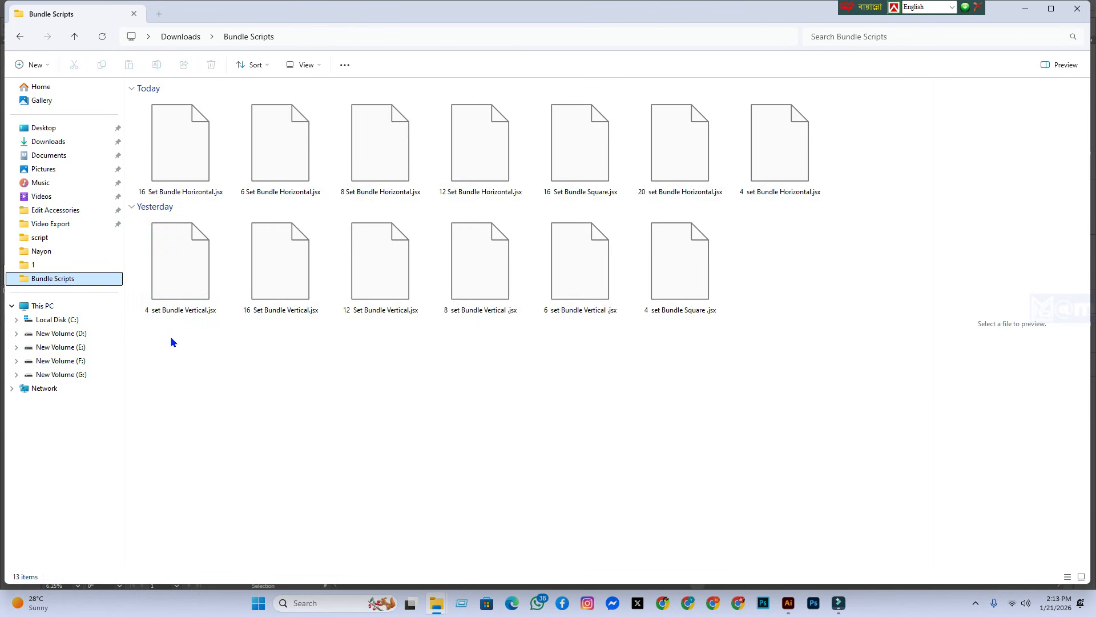
{"action": "left_click_drag", "start_coordinate": [171, 337], "coordinate": [799, 176]}
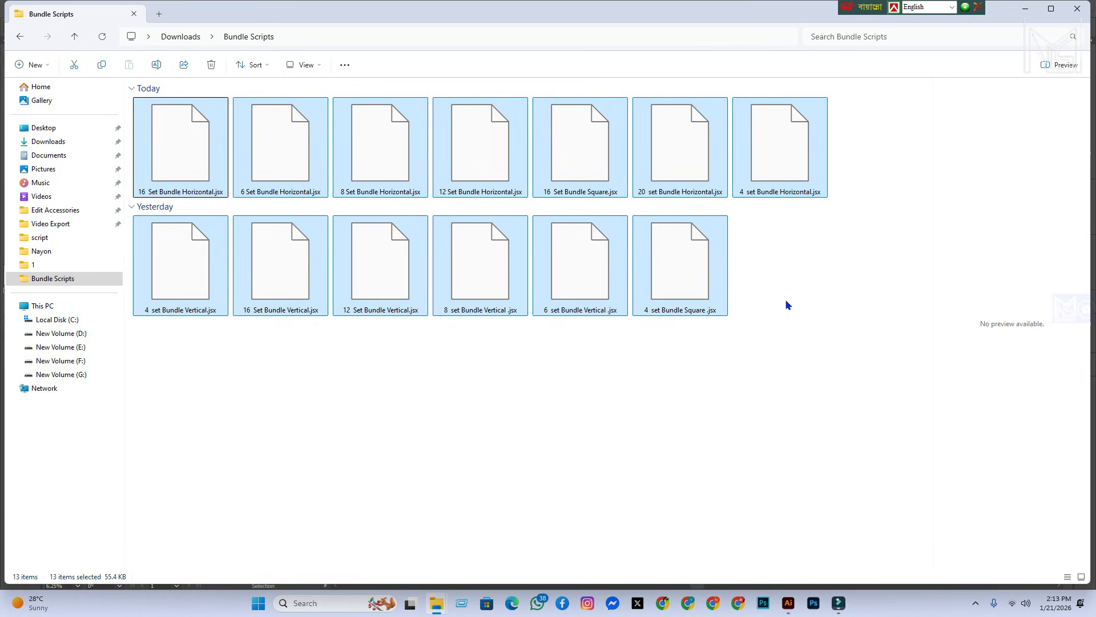
{"action": "left_click", "coordinate": [787, 306]}
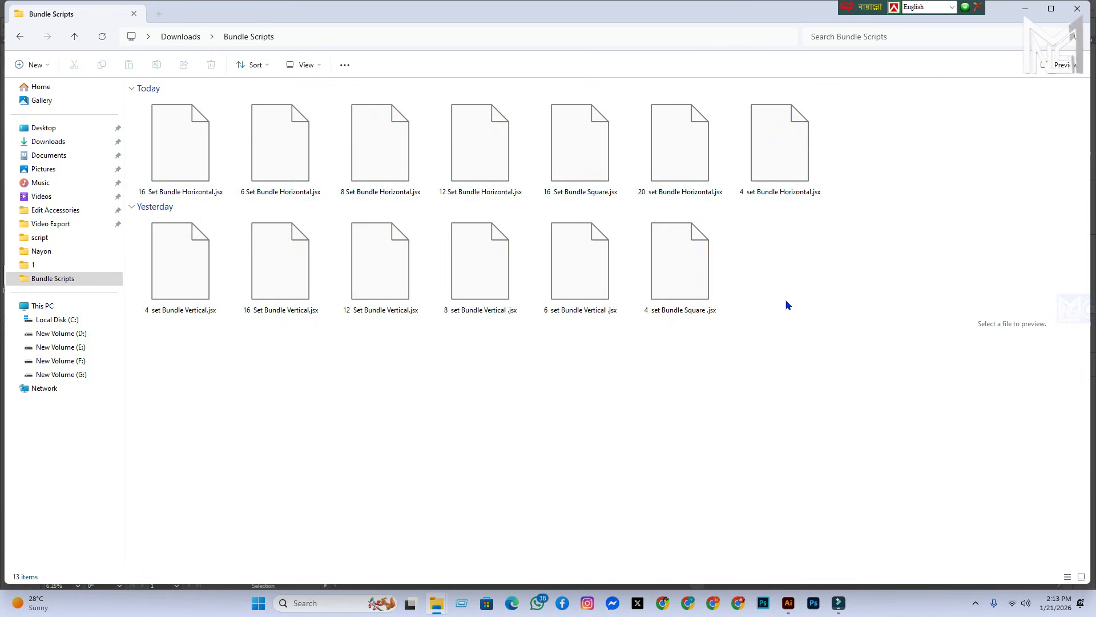